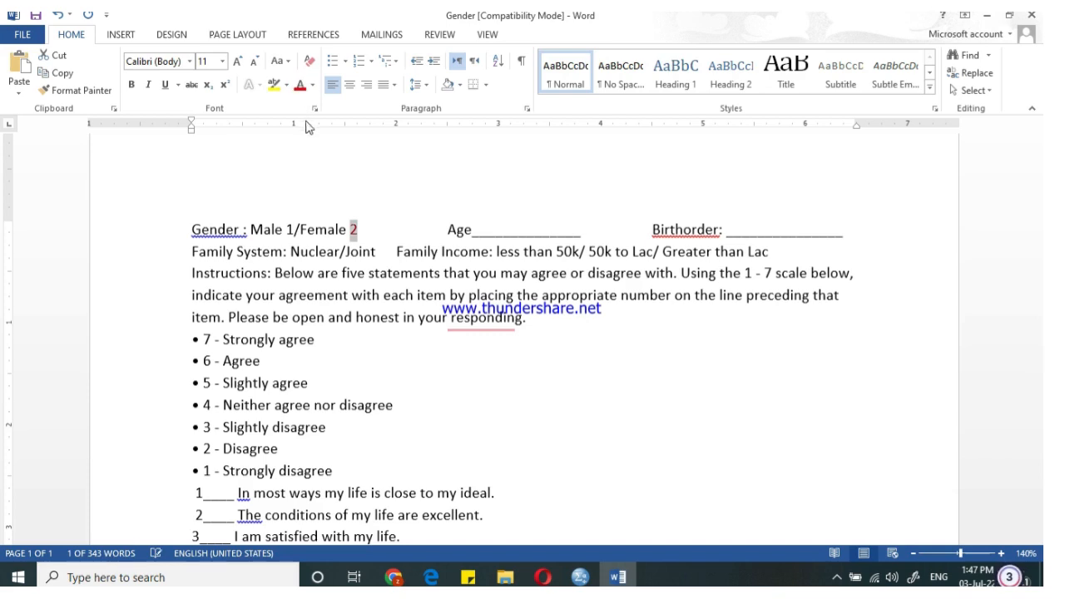
# - Colour the code 1 after Male red in the questionnaire's Gender line and review both gender codes
pyautogui.doubleClick(291, 229)
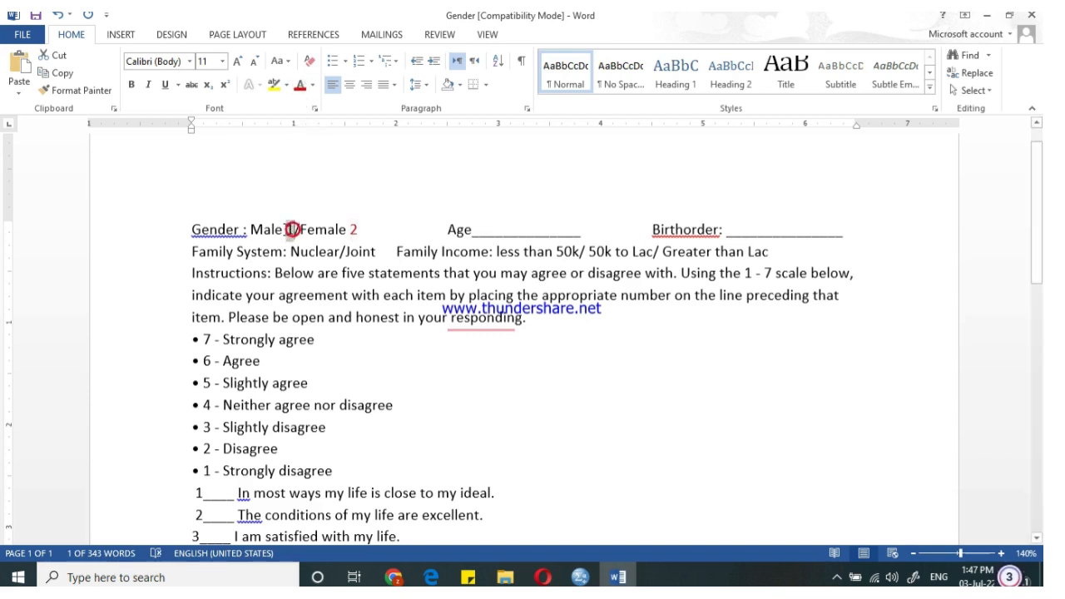
pyautogui.click(296, 89)
pyautogui.click(353, 230)
pyautogui.doubleClick(355, 229)
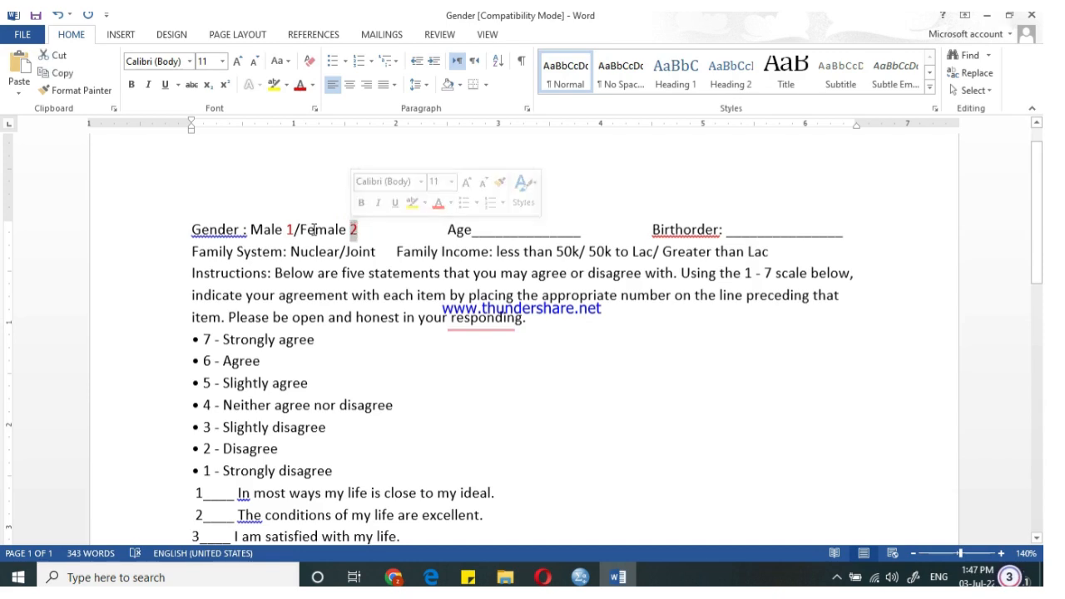
pyautogui.doubleClick(290, 230)
pyautogui.click(345, 280)
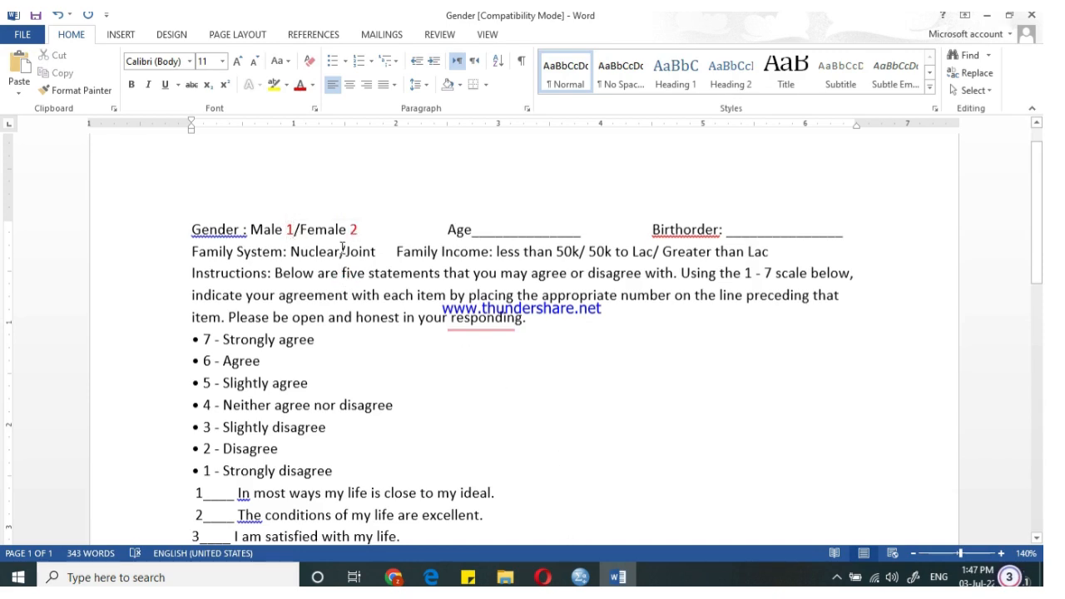
pyautogui.moveTo(191, 228); pyautogui.dragTo(396, 234)
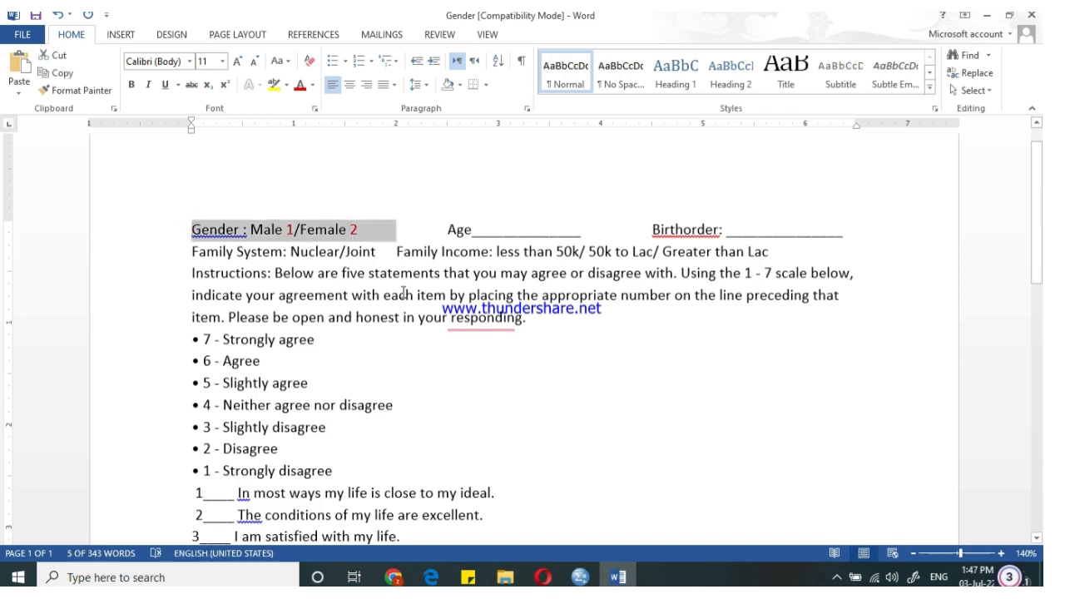
# - Switch to the Gender Data File in SPSS and add the value label 1 = male for the gender variable
pyautogui.click(580, 577)
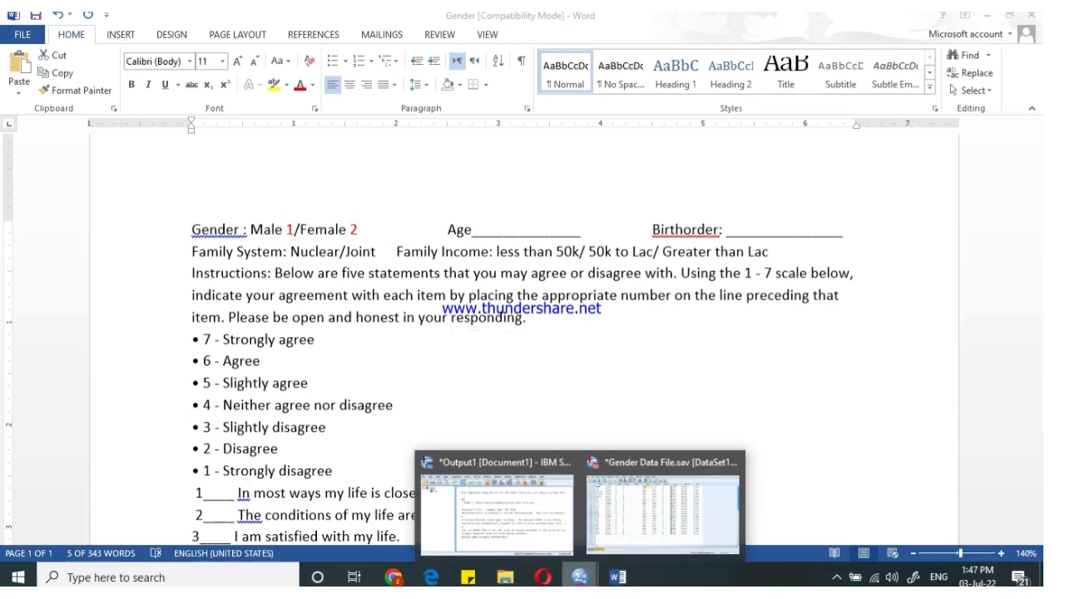
pyautogui.click(613, 546)
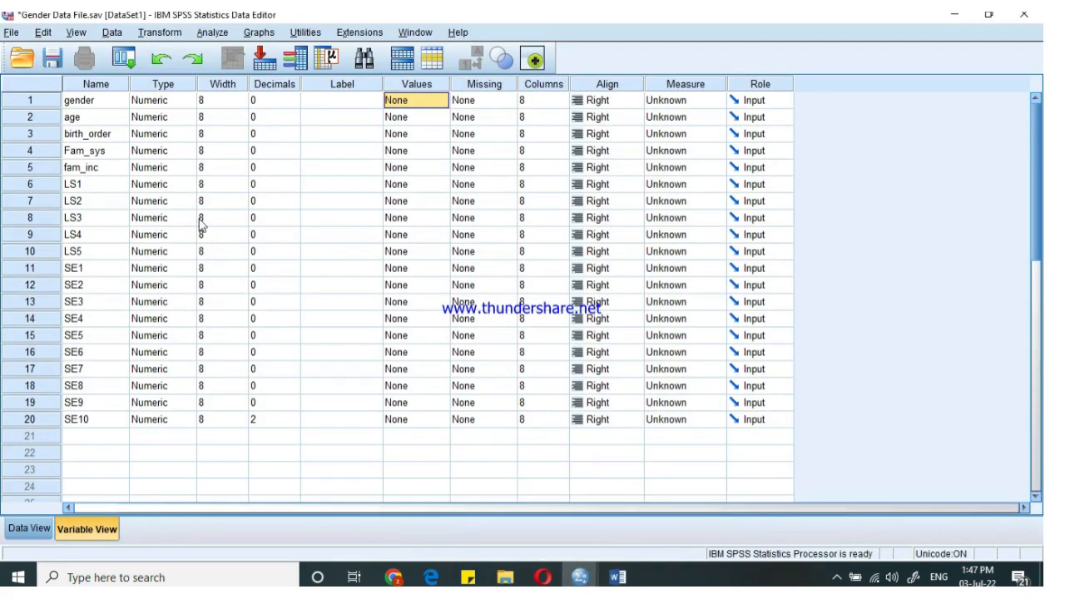
pyautogui.click(397, 84)
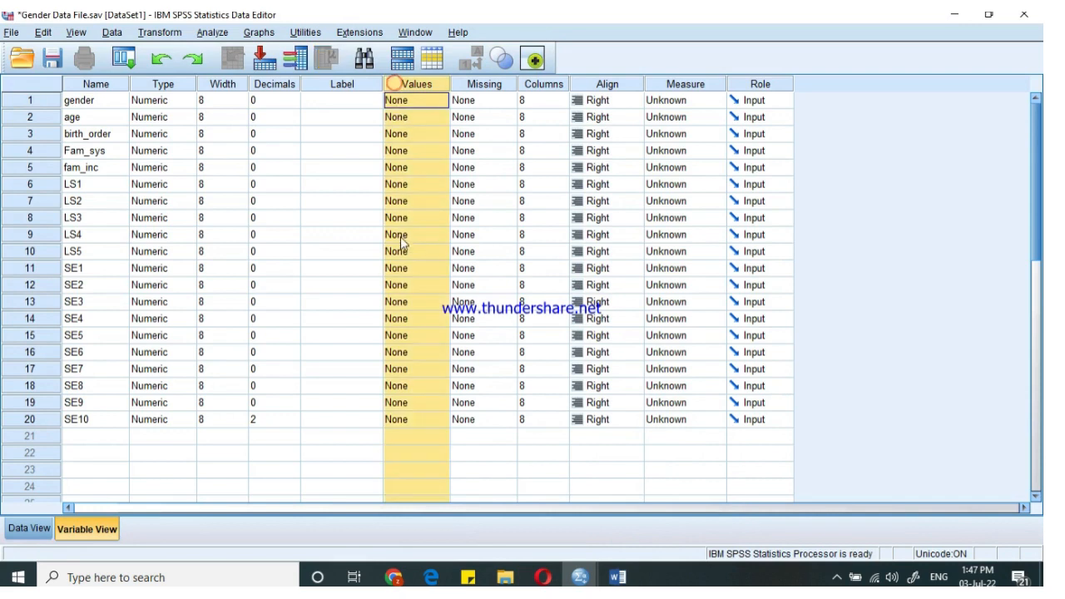
pyautogui.click(77, 101)
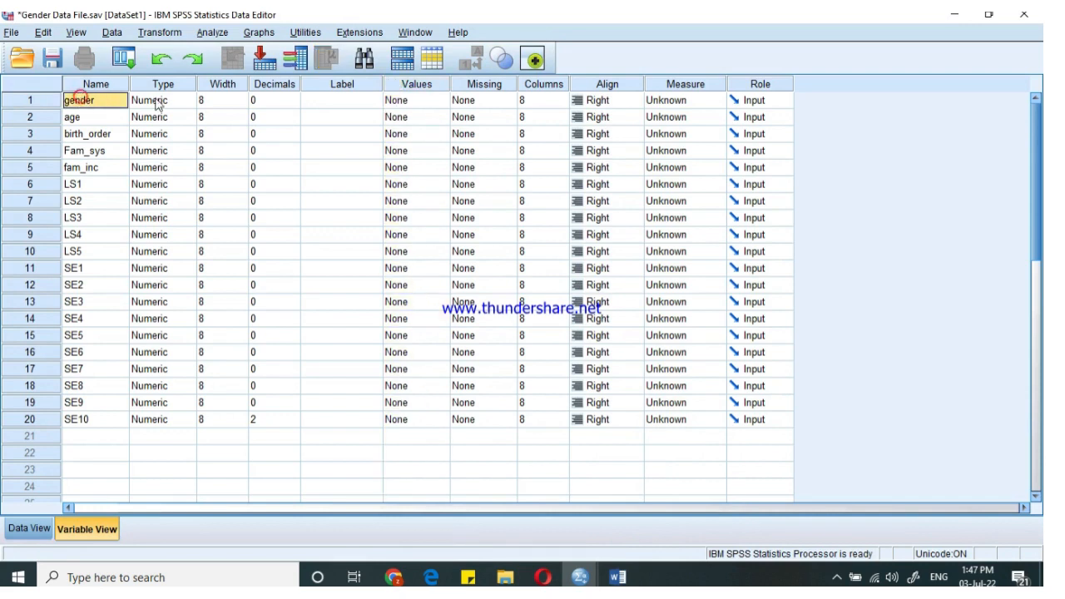
pyautogui.click(408, 102)
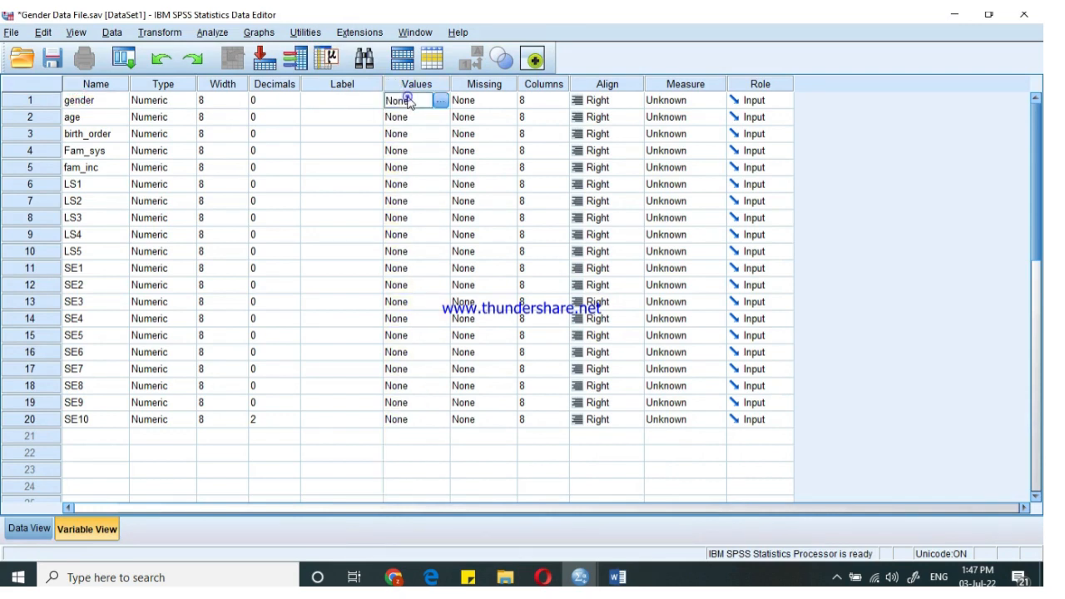
pyautogui.click(414, 86)
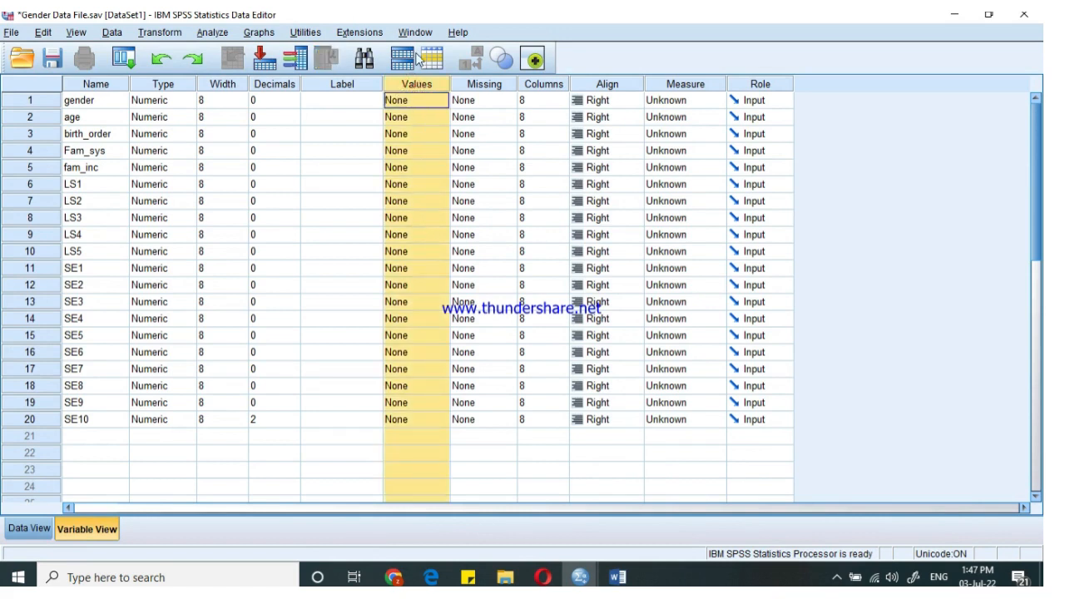
pyautogui.click(397, 103)
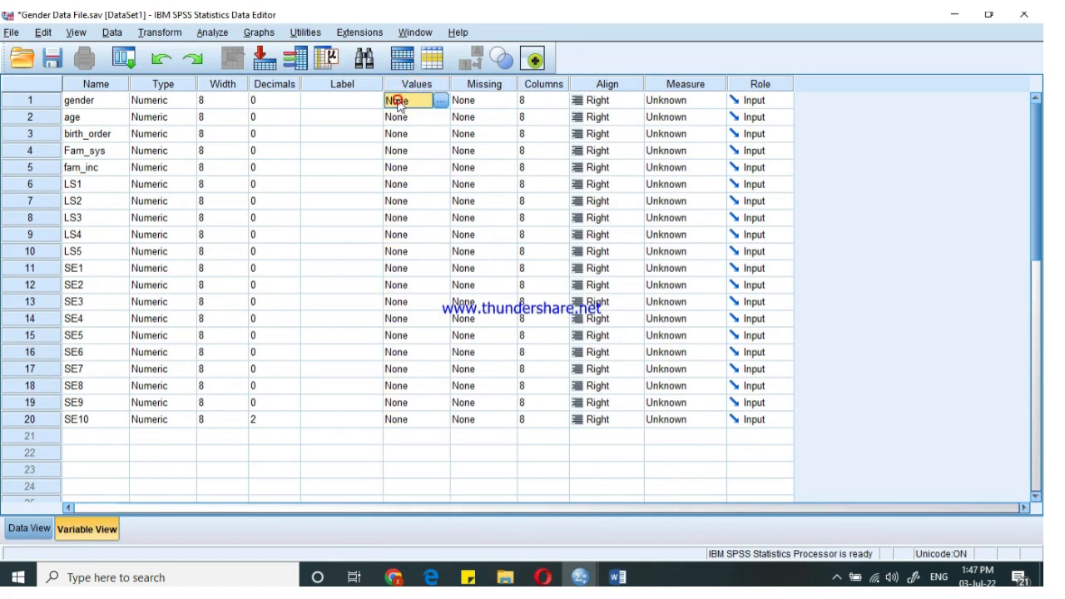
pyautogui.click(440, 101)
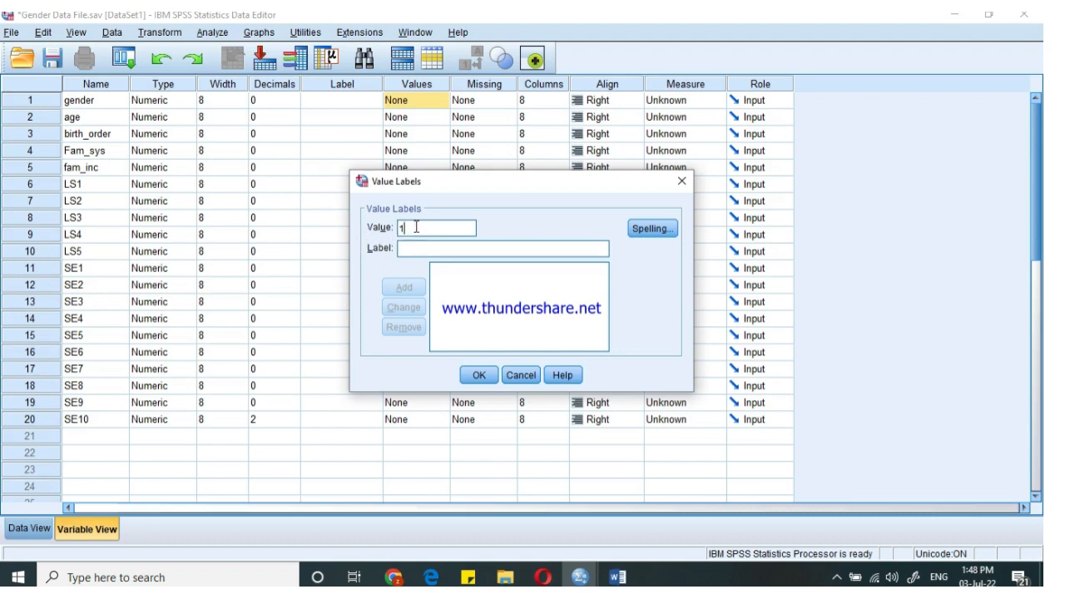
pyautogui.click(417, 249)
pyautogui.write('male')
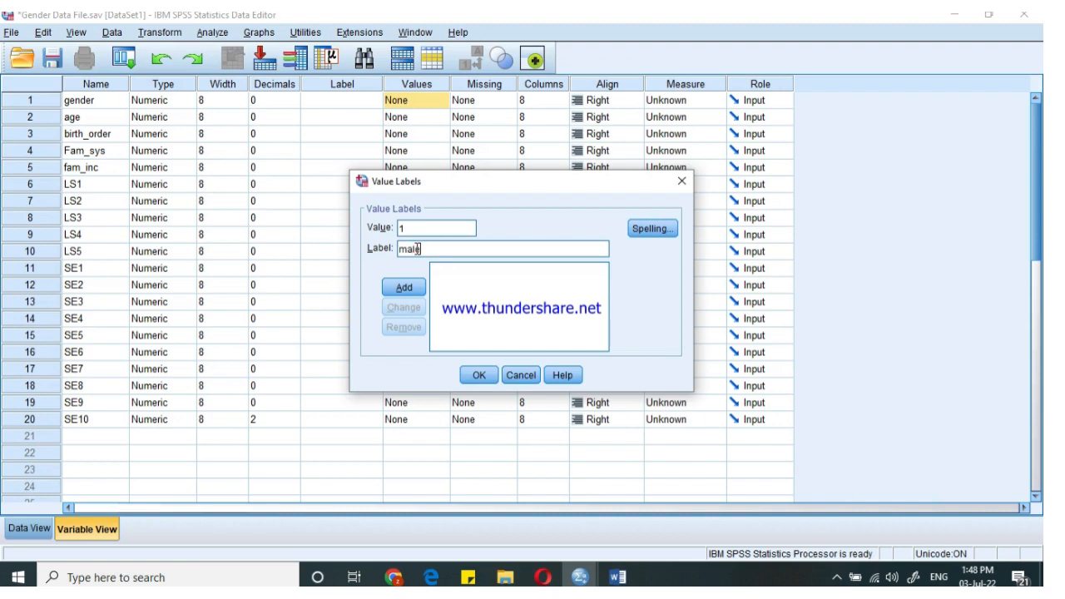
pyautogui.doubleClick(419, 249)
pyautogui.click(404, 288)
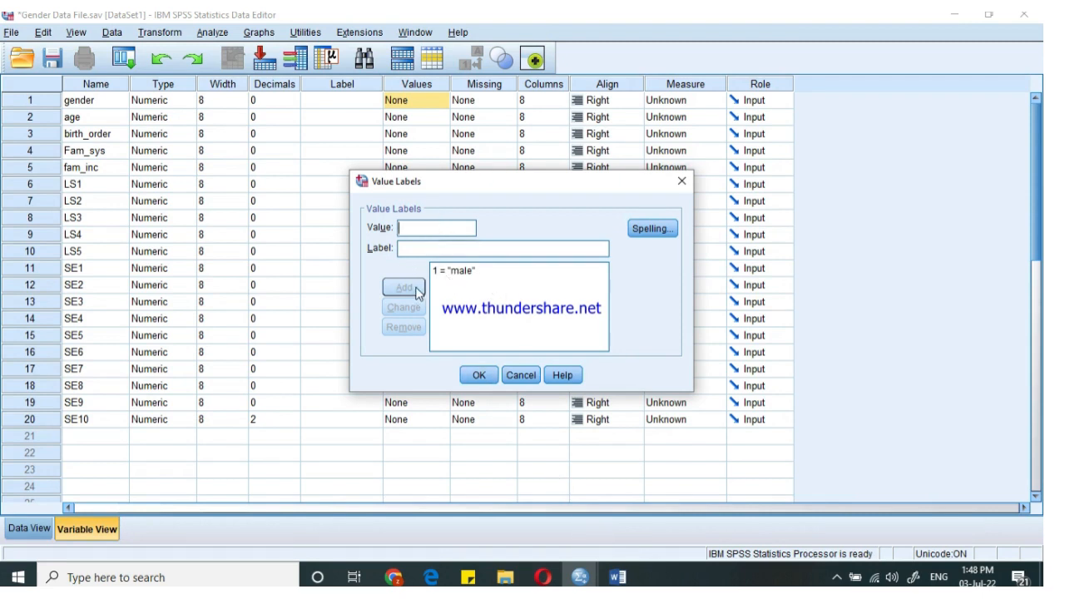
# - Add the value label 2 = female for gender, apply the labels and recheck them
pyautogui.click(424, 235)
pyautogui.write('2')
pyautogui.write('female')
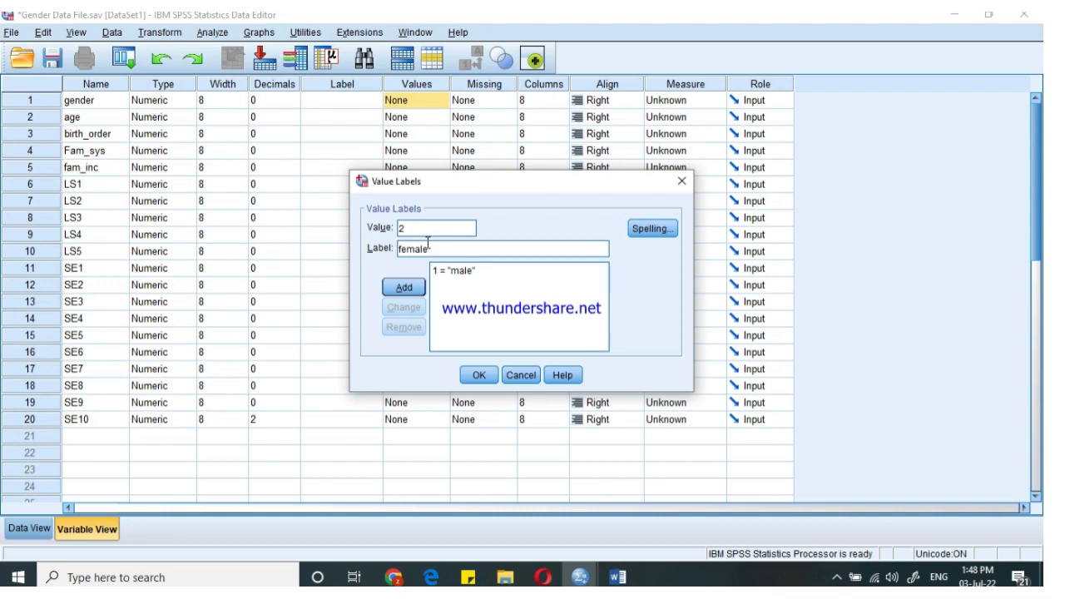
pyautogui.click(416, 288)
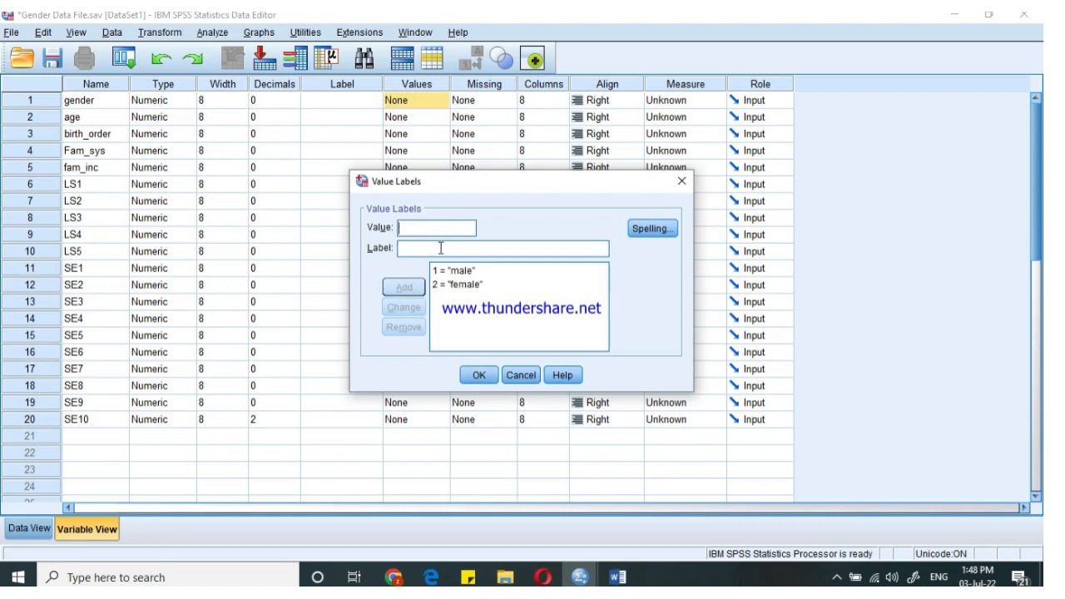
pyautogui.click(444, 270)
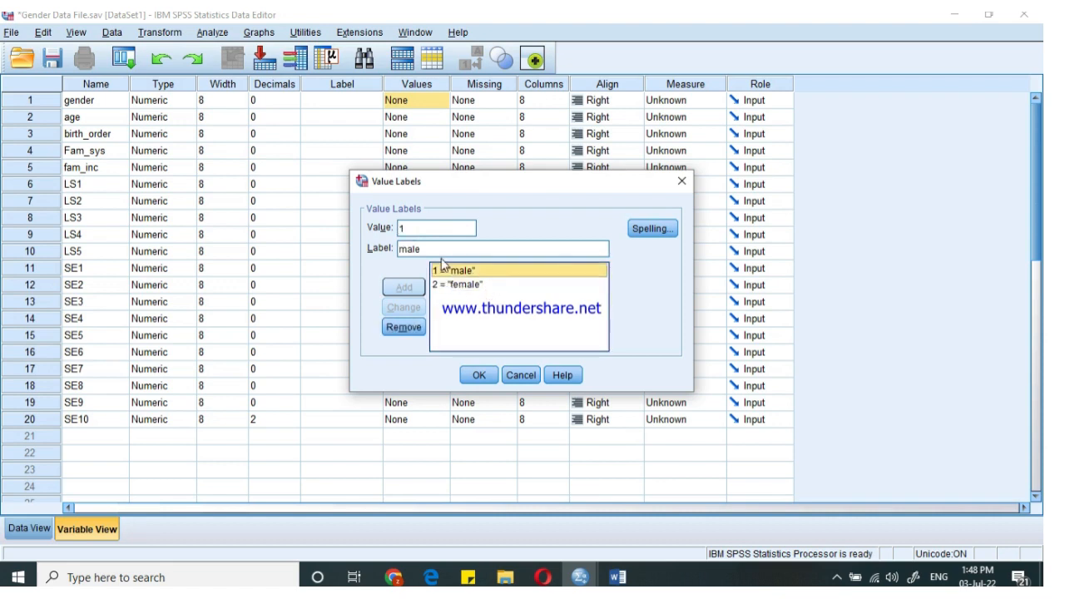
pyautogui.click(477, 376)
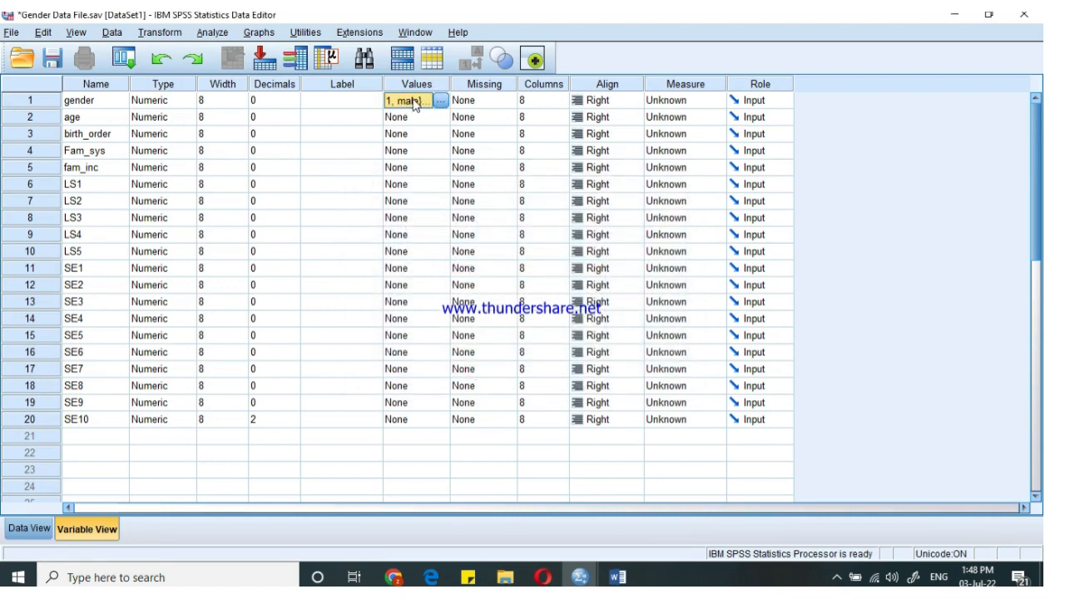
pyautogui.click(440, 100)
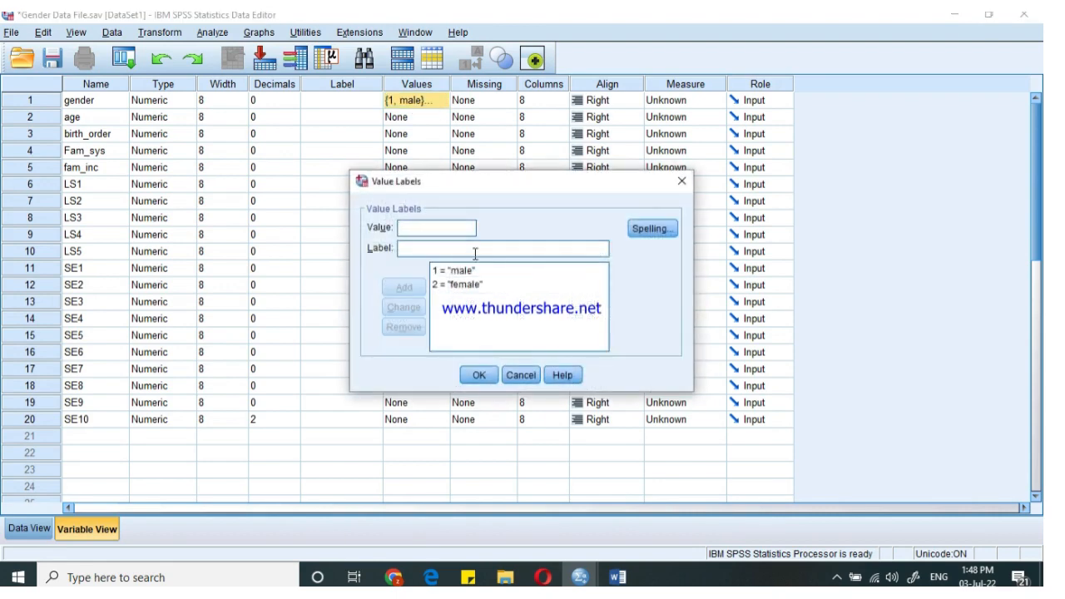
pyautogui.click(682, 180)
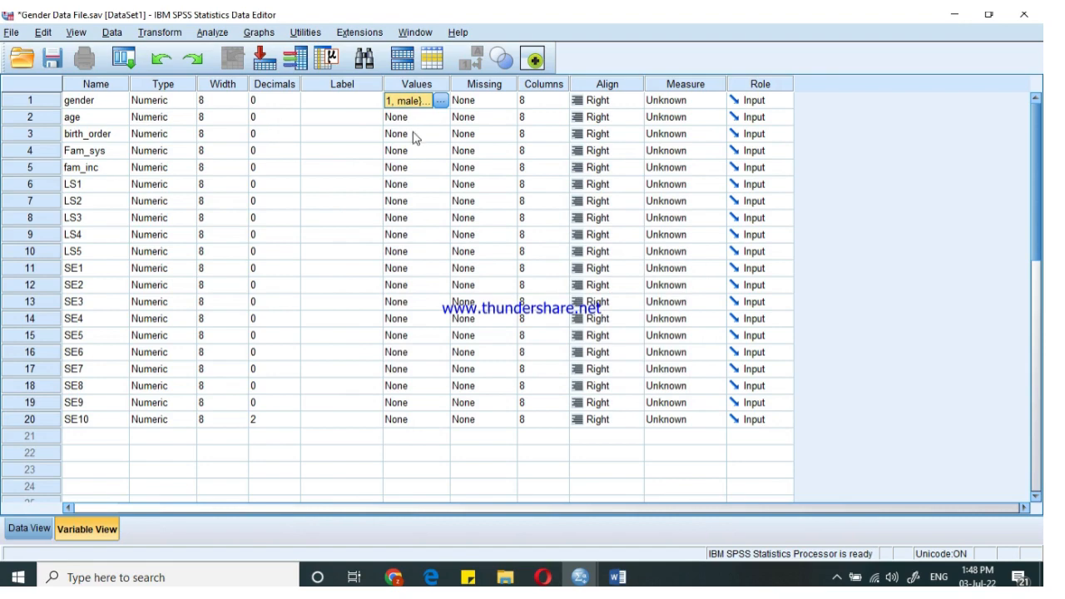
# - Switch to the Word questionnaire and add code 1 after Nuclear and code 2 after Joint in the Family System line
pyautogui.click(618, 577)
pyautogui.moveTo(721, 230); pyautogui.dragTo(653, 230)
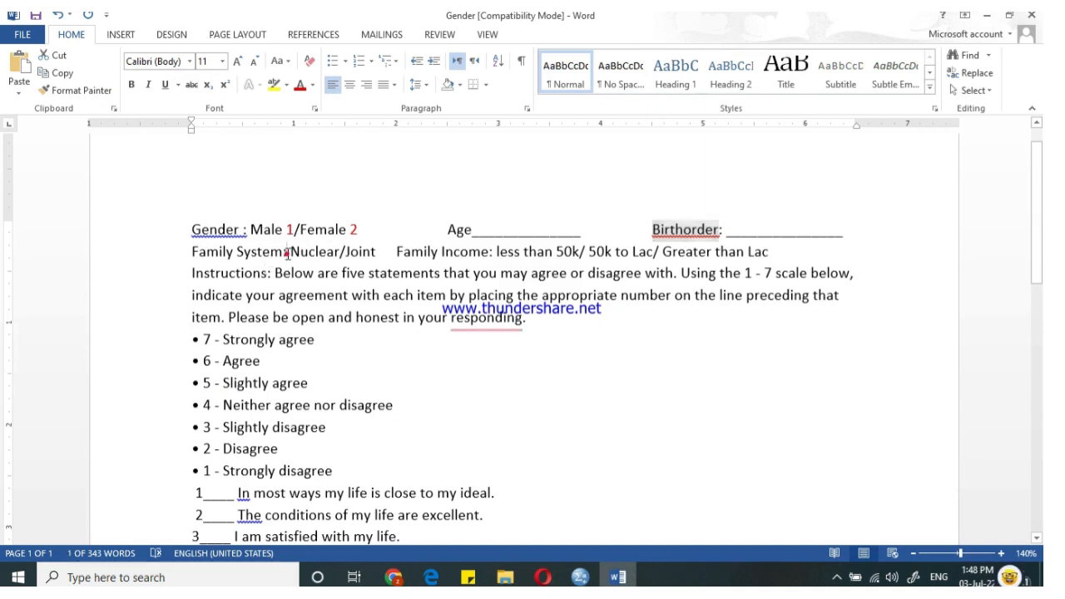
pyautogui.moveTo(284, 251); pyautogui.dragTo(398, 257)
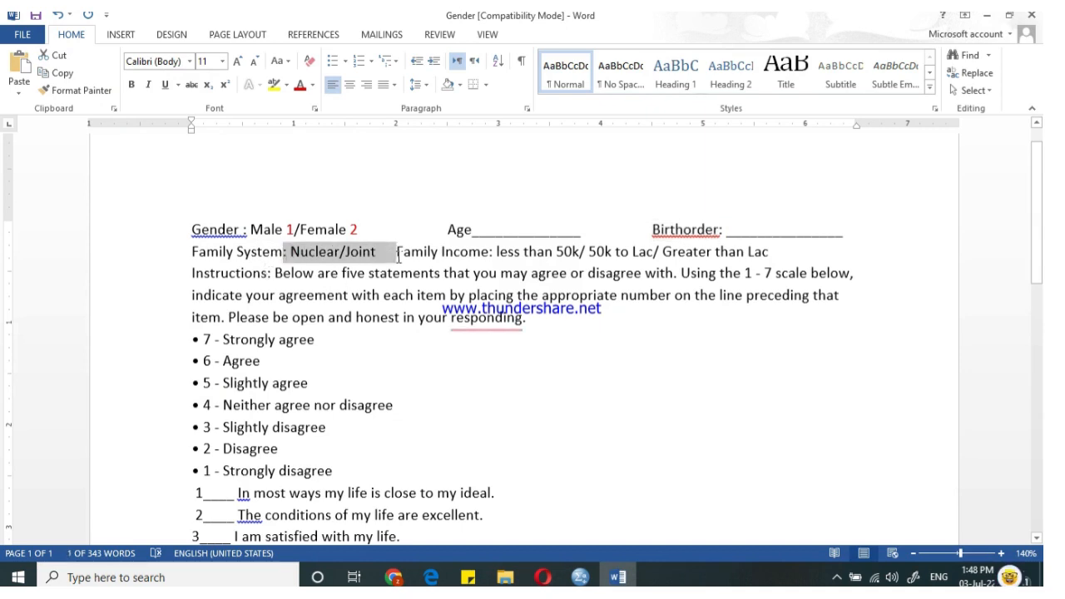
pyautogui.click(339, 252)
pyautogui.write('1')
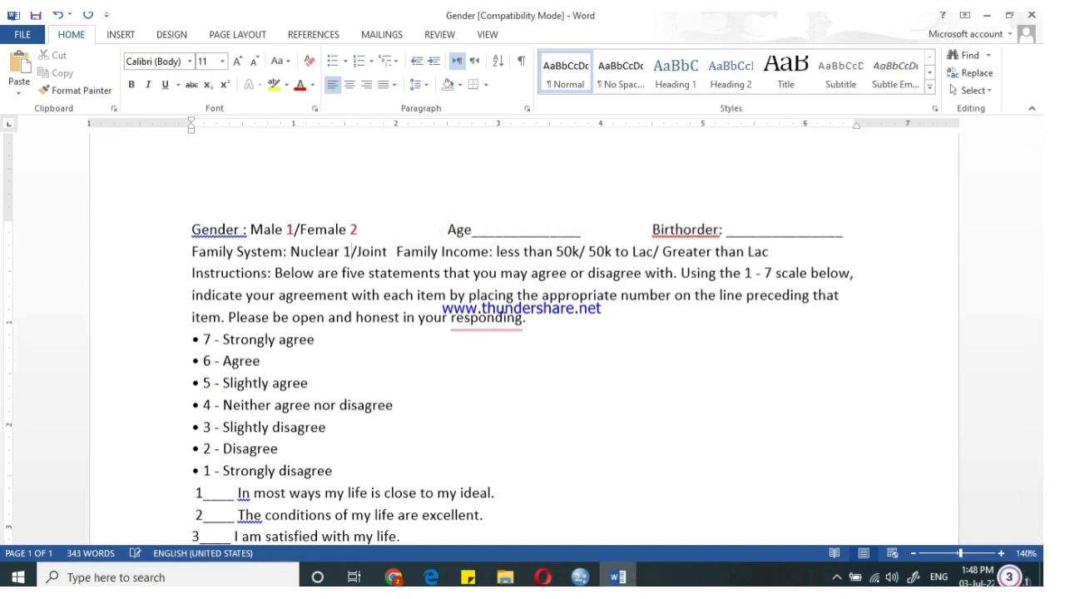
pyautogui.click(391, 252)
pyautogui.write('2')
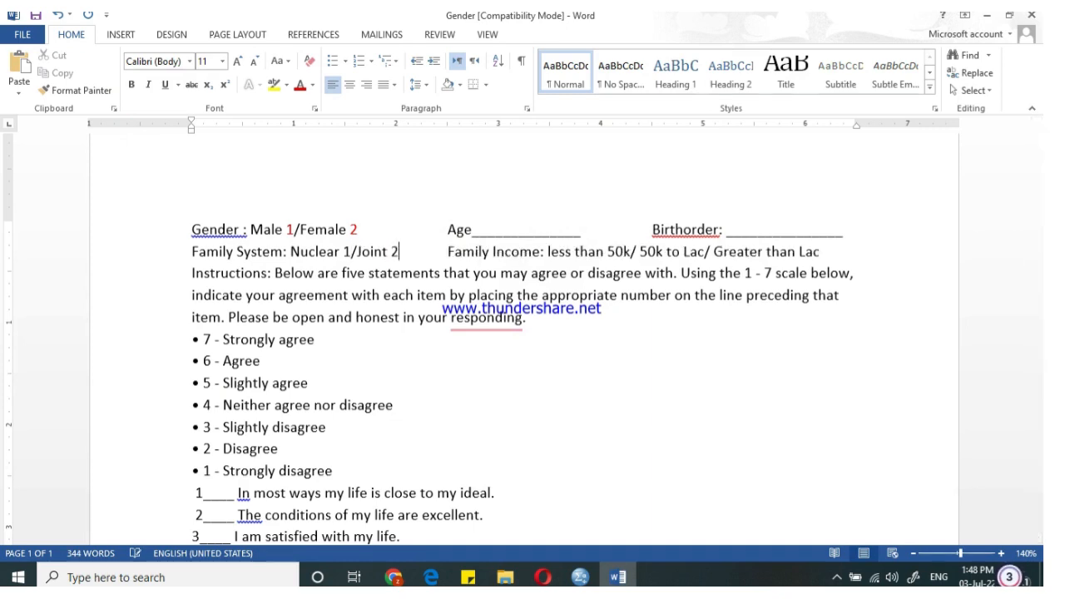
pyautogui.click(393, 251)
# - Return to the SPSS data file and add the value label 1 = nuclear for the Fam_sys variable
pyautogui.moveTo(581, 577)
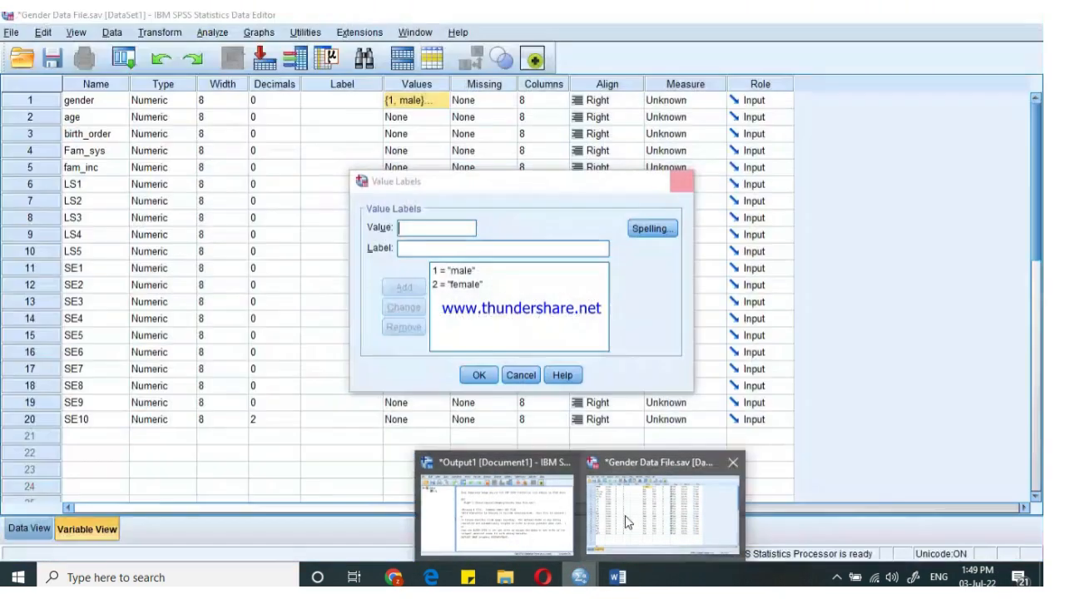
pyautogui.click(625, 519)
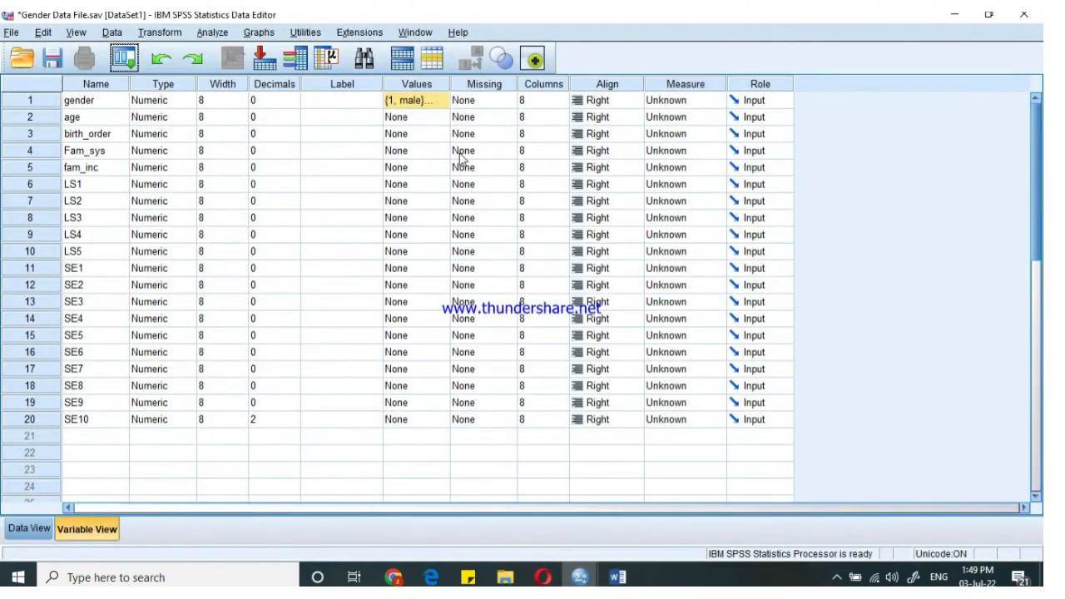
pyautogui.click(392, 151)
pyautogui.click(442, 150)
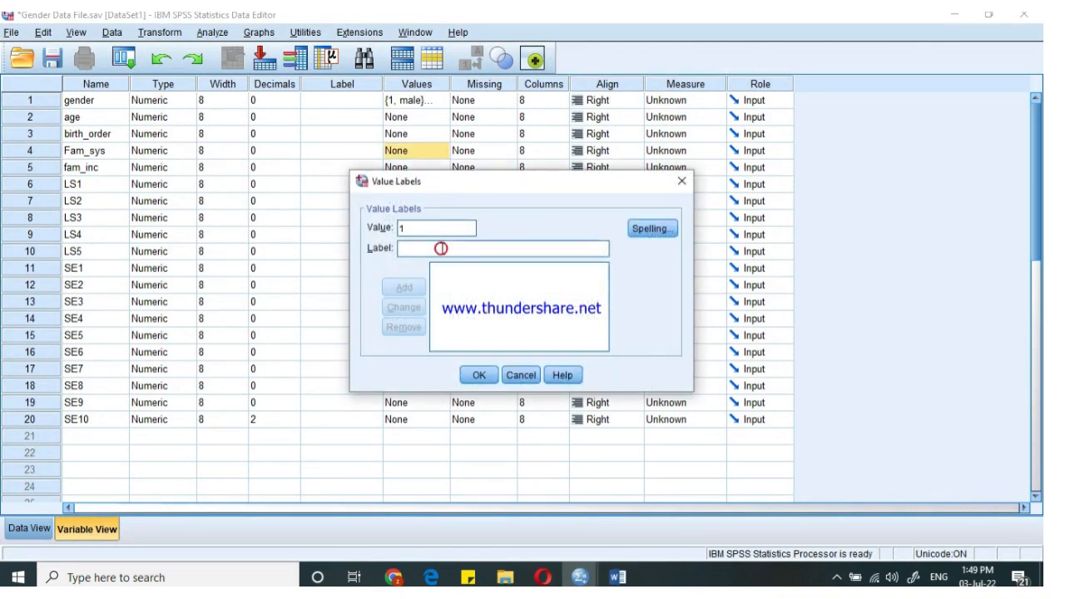
pyautogui.write('nuclear')
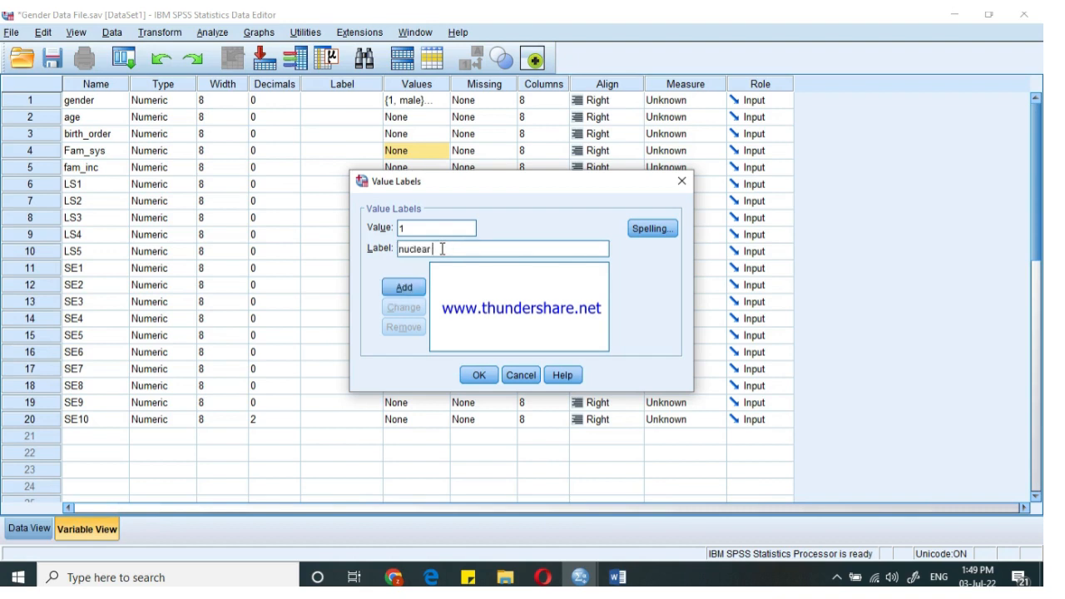
pyautogui.doubleClick(442, 249)
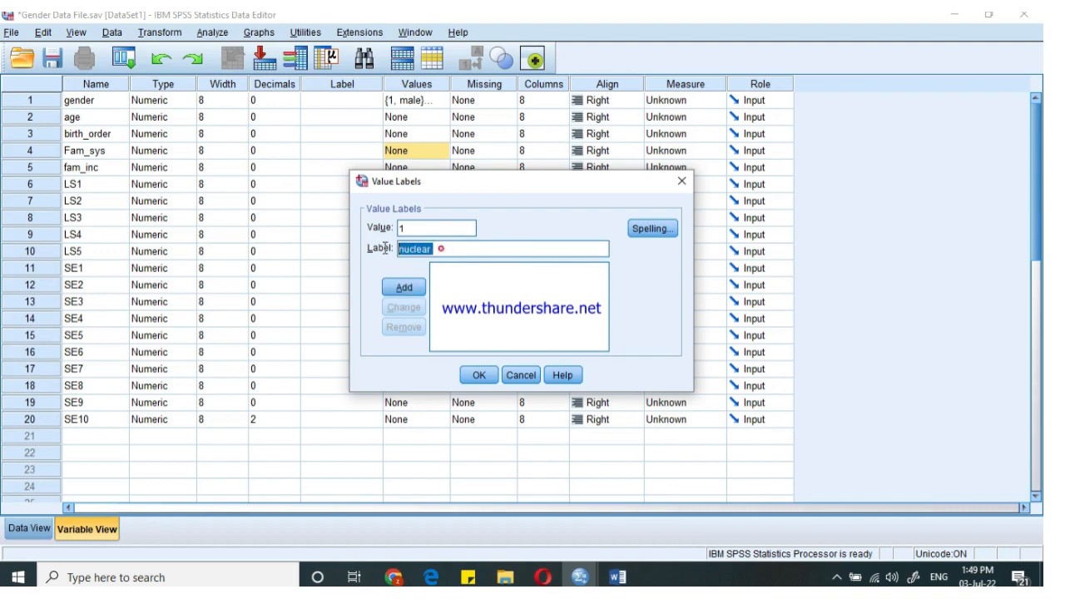
pyautogui.click(413, 288)
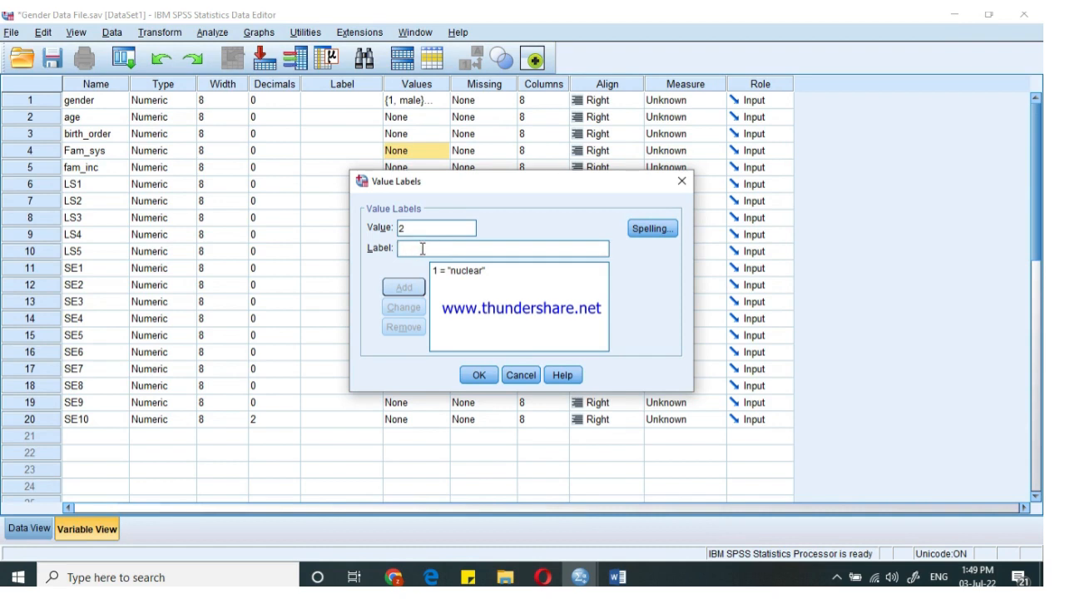
# - Add the value label 2 = joint for Fam_sys and apply the labels
pyautogui.write('joint')
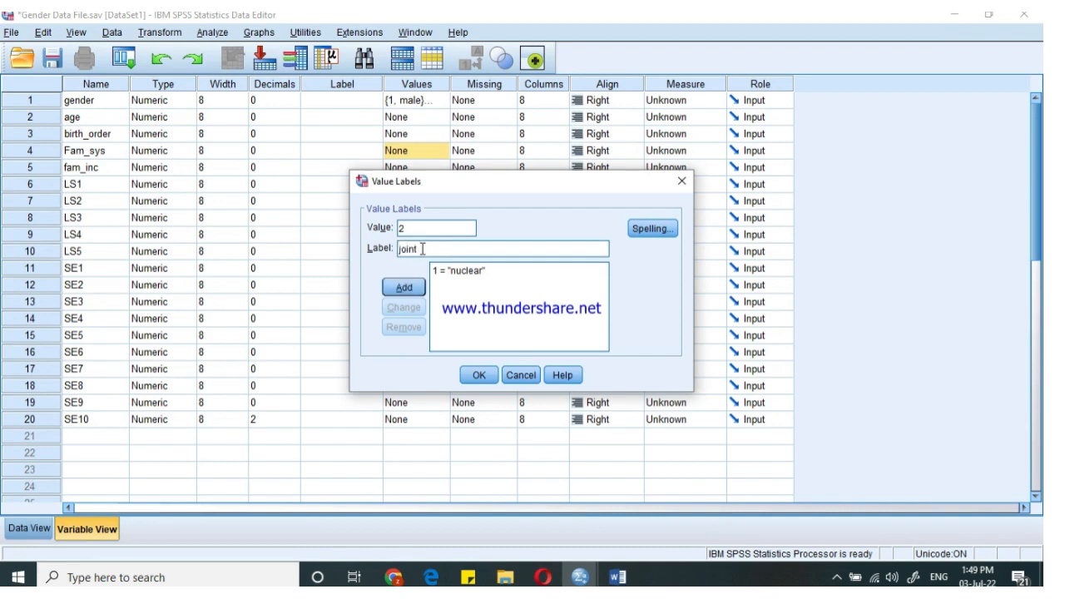
pyautogui.doubleClick(423, 249)
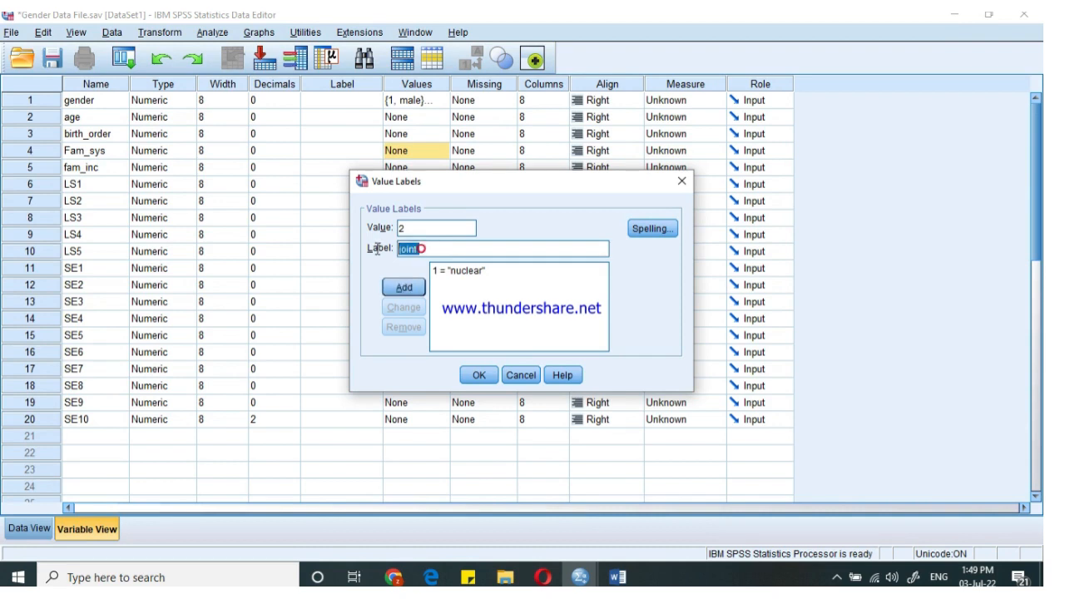
pyautogui.click(415, 289)
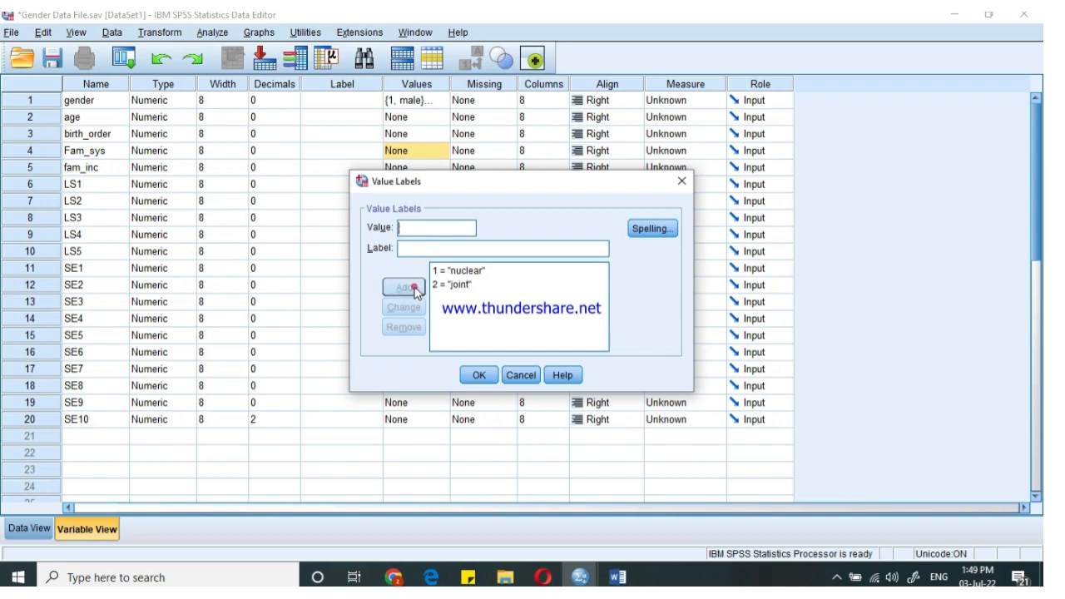
pyautogui.click(479, 376)
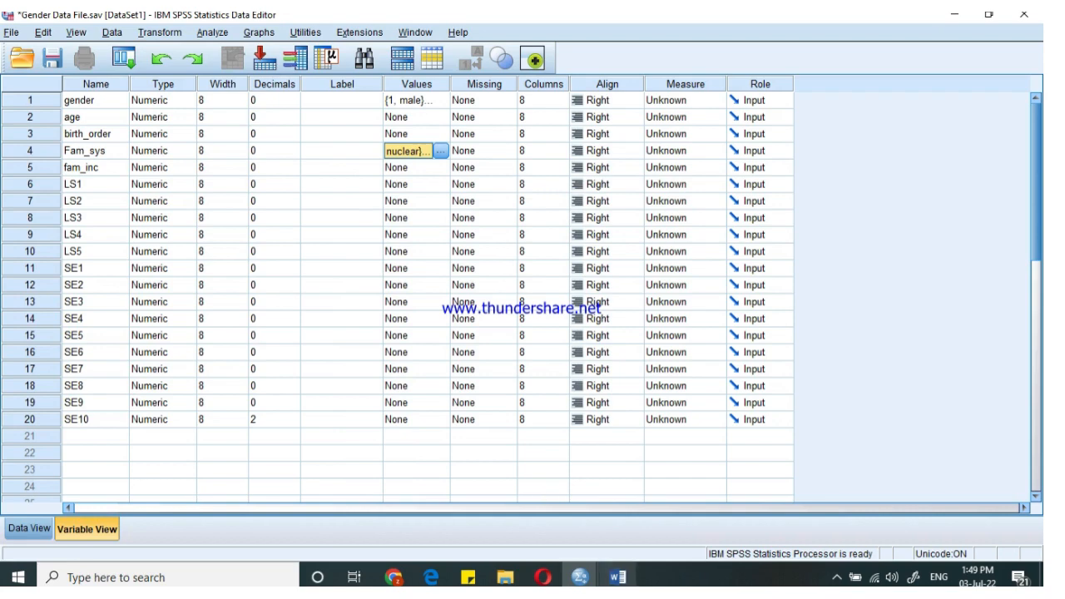
# - Switch to the Word questionnaire and examine the 1 - 7 agreement scale above the five life satisfaction statements
pyautogui.click(616, 577)
pyautogui.scroll(-3, 1043, 216)
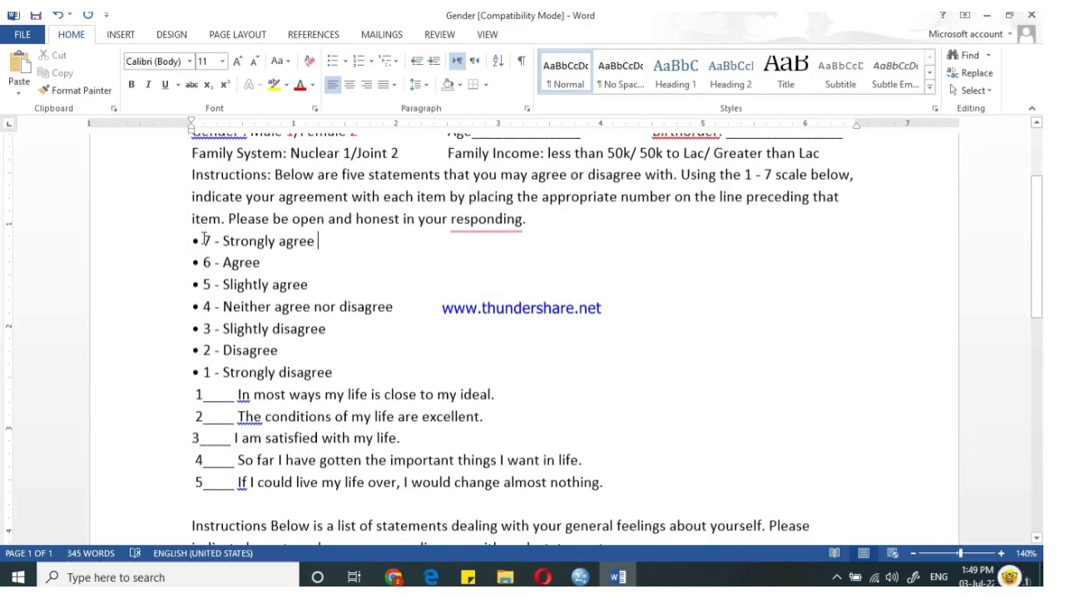
pyautogui.moveTo(203, 240); pyautogui.dragTo(393, 372)
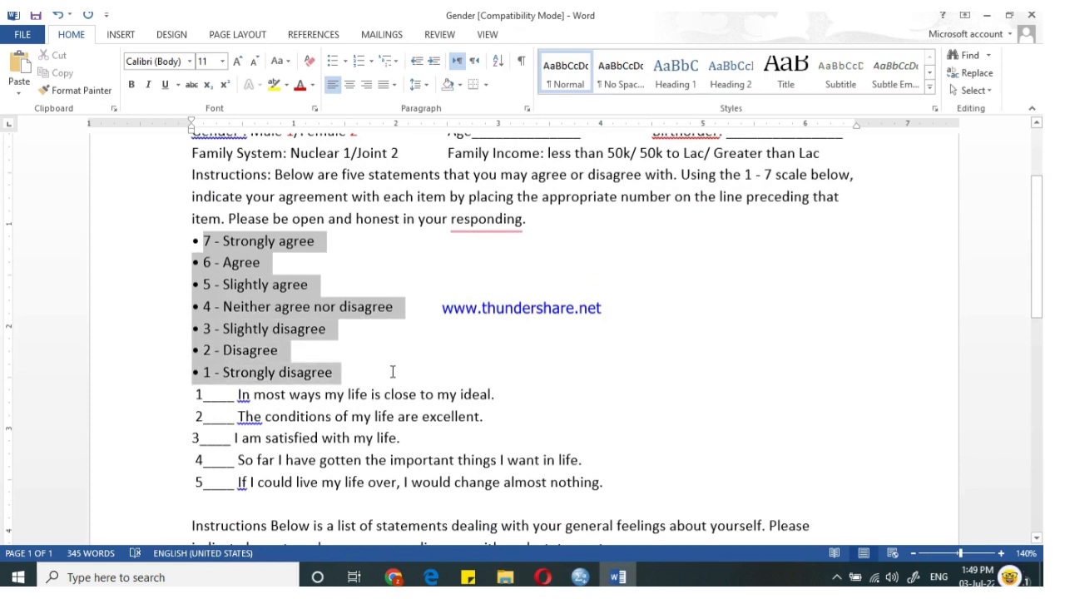
pyautogui.click(377, 378)
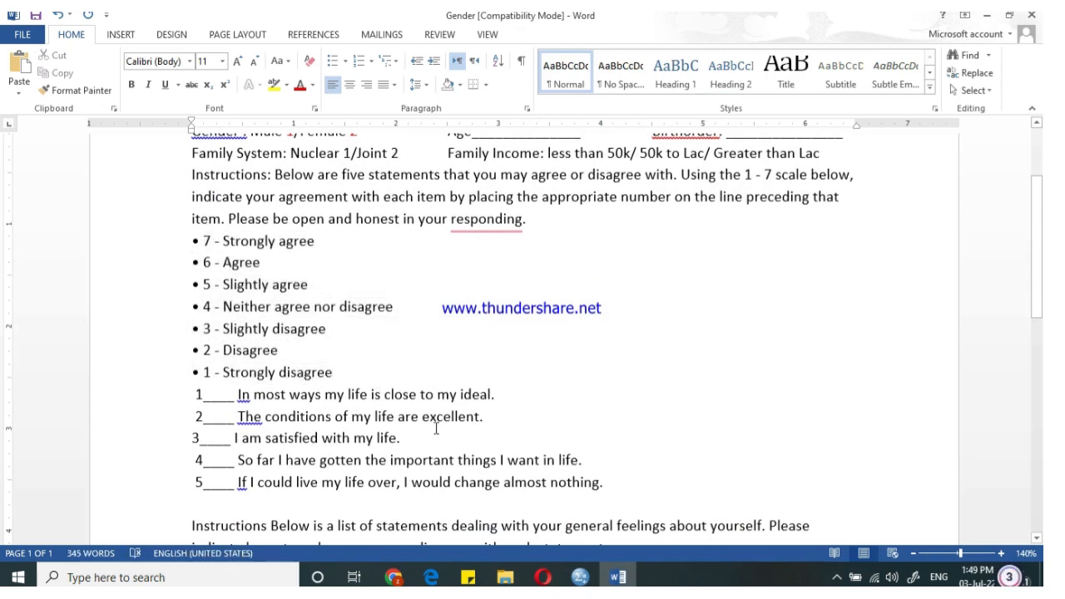
pyautogui.moveTo(351, 376); pyautogui.dragTo(188, 238)
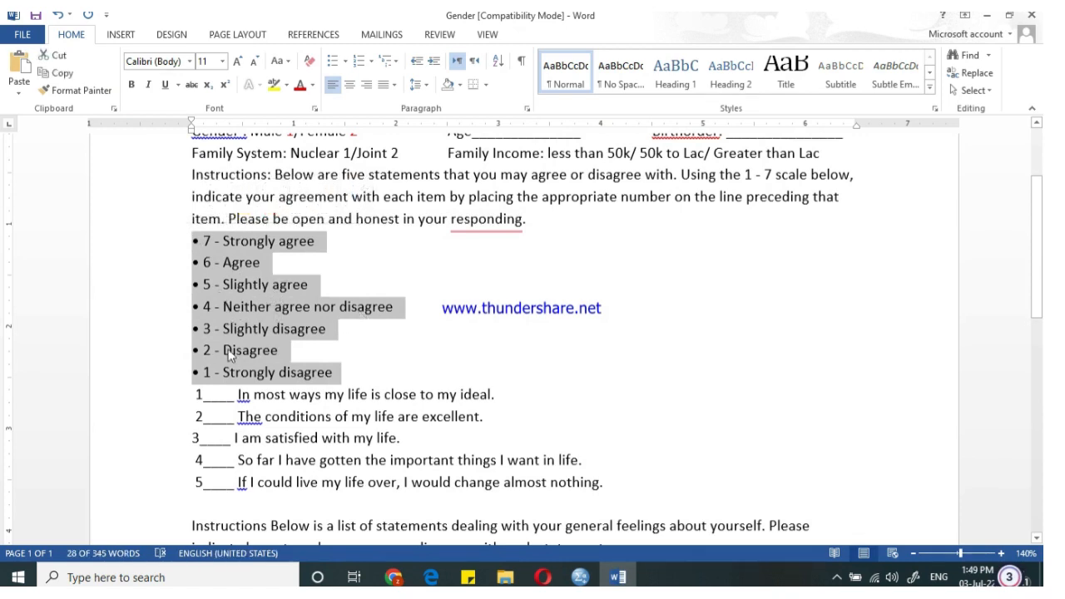
pyautogui.click(268, 384)
pyautogui.moveTo(199, 240); pyautogui.dragTo(332, 374)
pyautogui.click(333, 377)
# - Return to the SPSS data file and add the value labels 1 = strongly disagree and 2 = disagree for the LS1 variable
pyautogui.moveTo(581, 578)
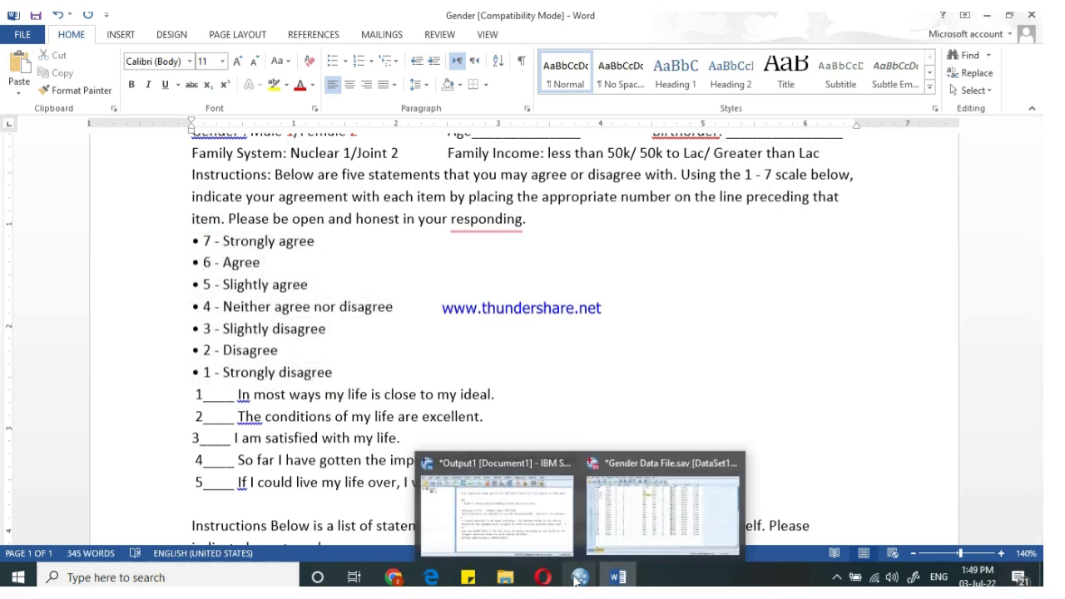
pyautogui.click(633, 524)
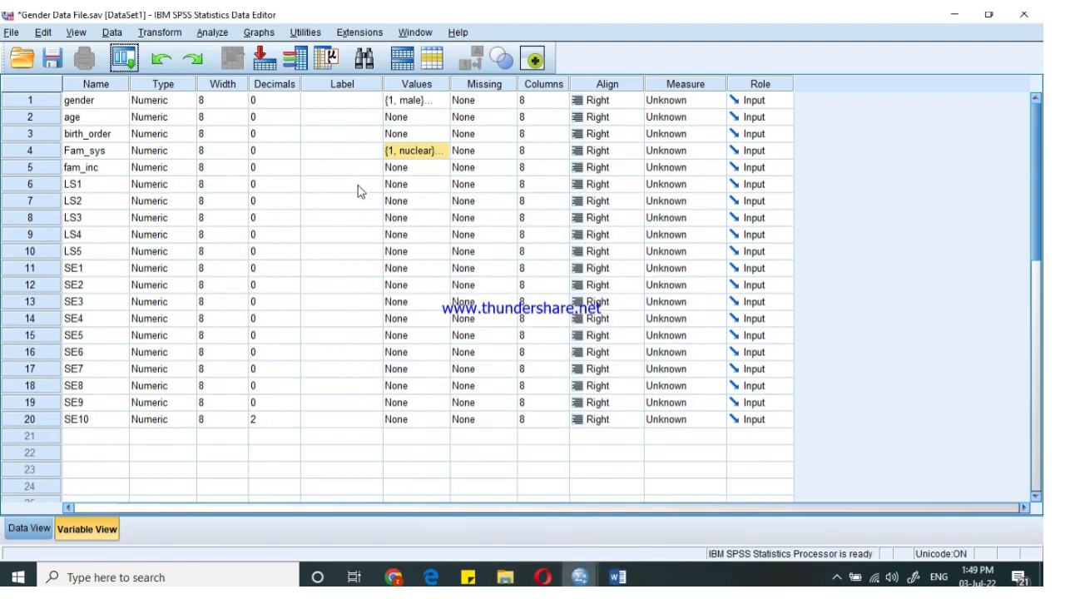
pyautogui.click(401, 184)
pyautogui.click(440, 184)
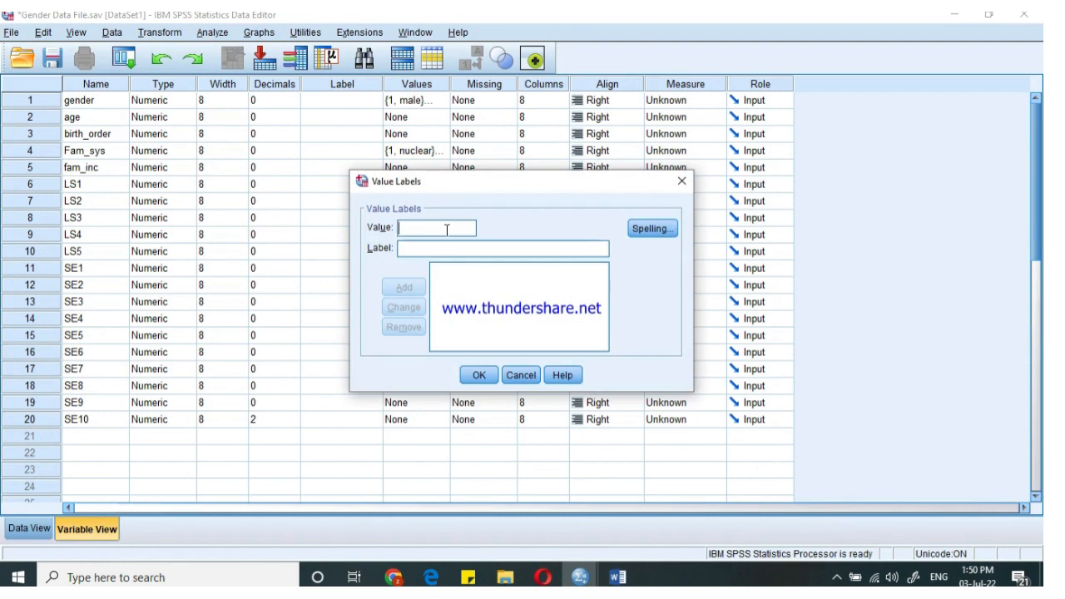
pyautogui.click(450, 250)
pyautogui.write('strongly')
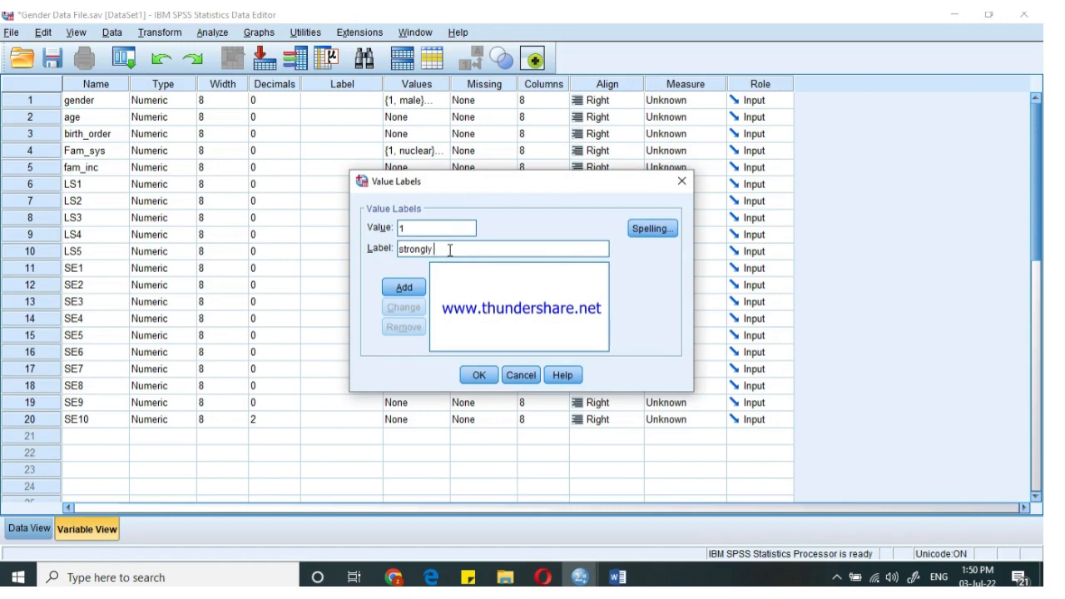
pyautogui.write(' disagree')
pyautogui.click(411, 287)
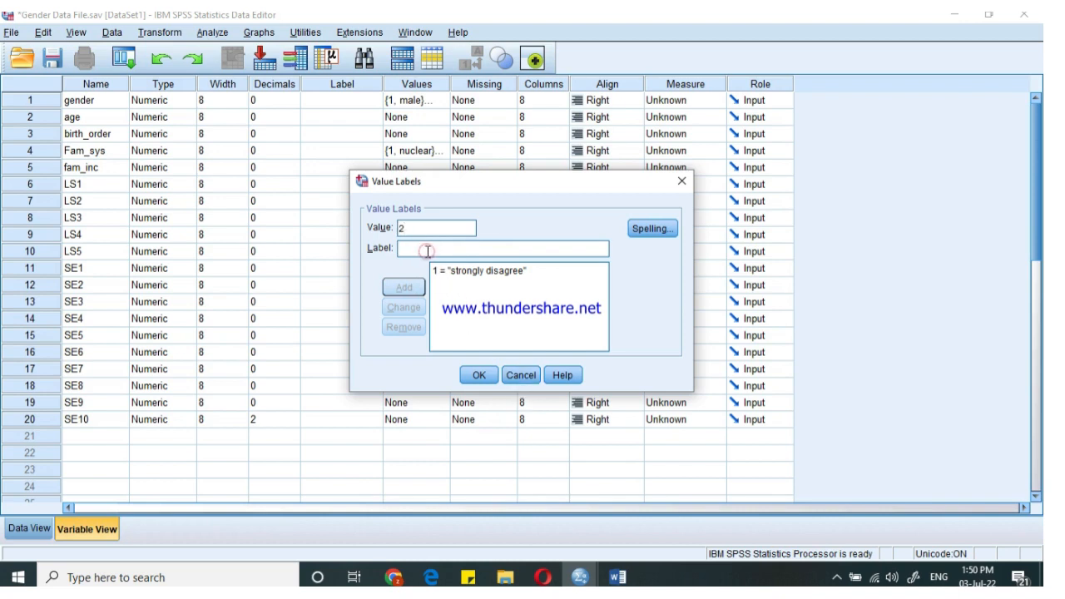
pyautogui.write('disagree')
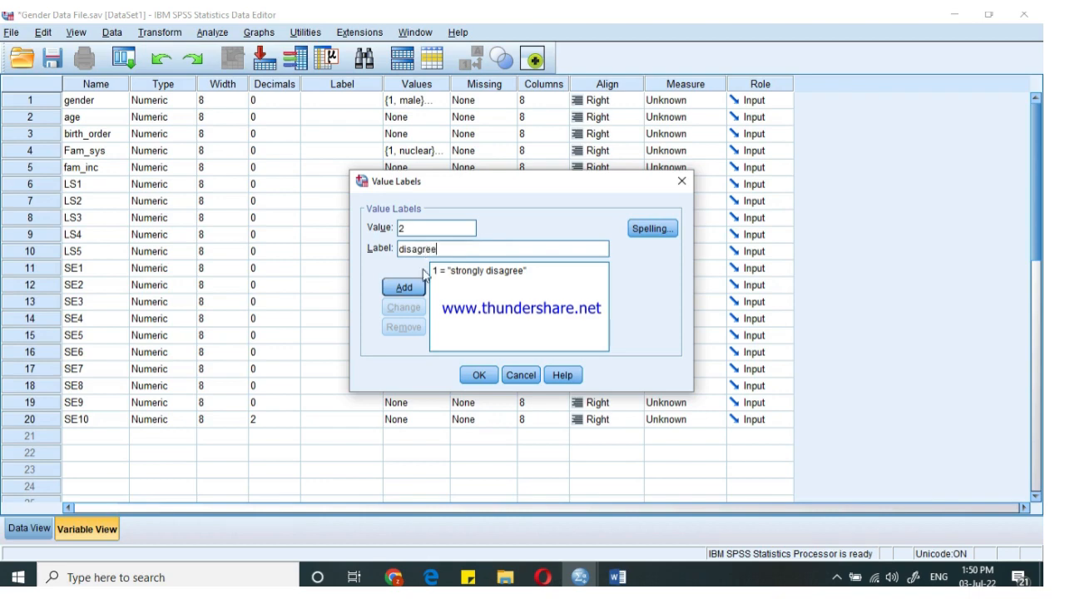
pyautogui.click(421, 289)
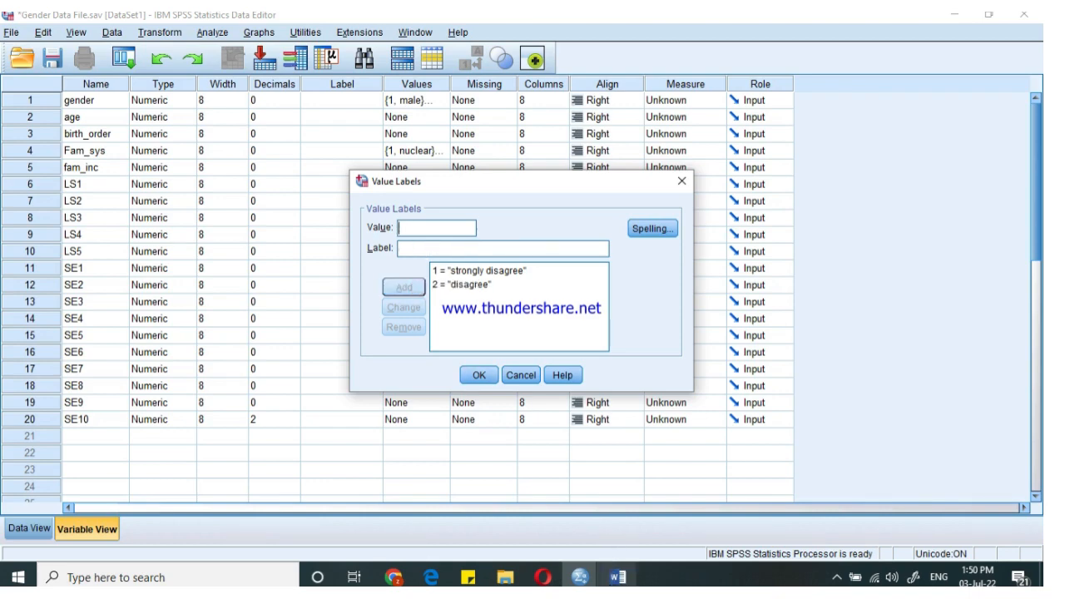
# - Copy the "Slightly disagree" wording from the Word questionnaire and add it in SPSS as the LS1 label for value 3
pyautogui.click(616, 576)
pyautogui.moveTo(333, 328); pyautogui.dragTo(223, 330)
pyautogui.rightClick(242, 331)
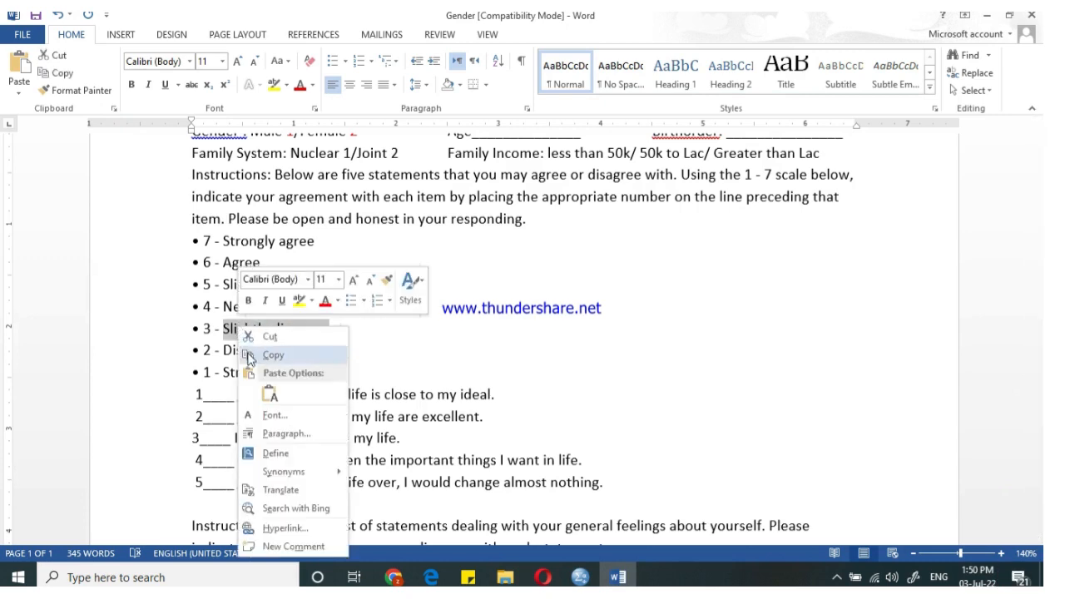
pyautogui.click(248, 356)
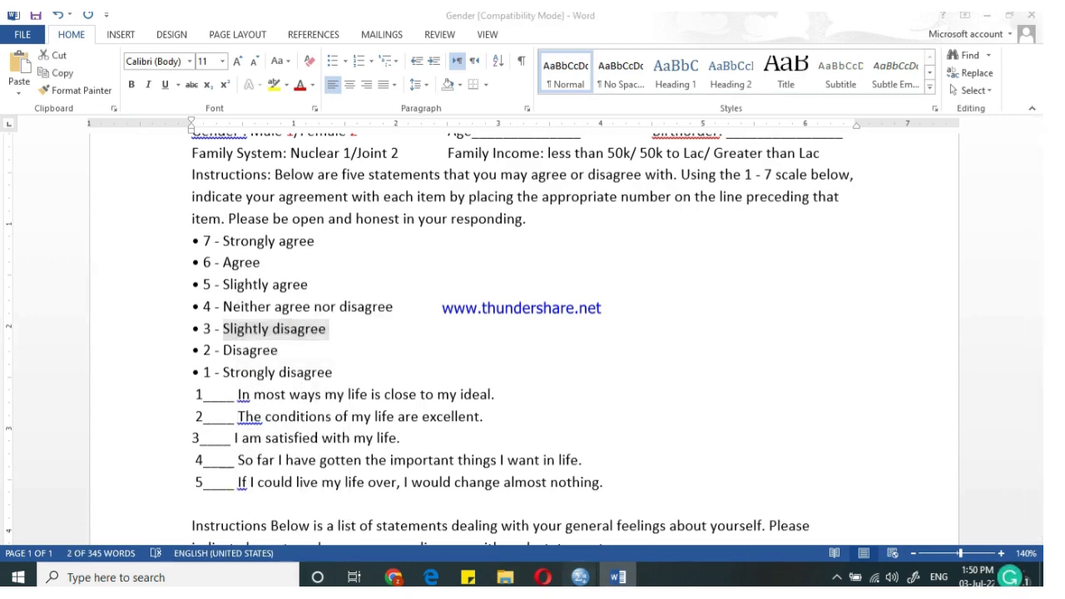
pyautogui.moveTo(581, 576)
pyautogui.click(613, 528)
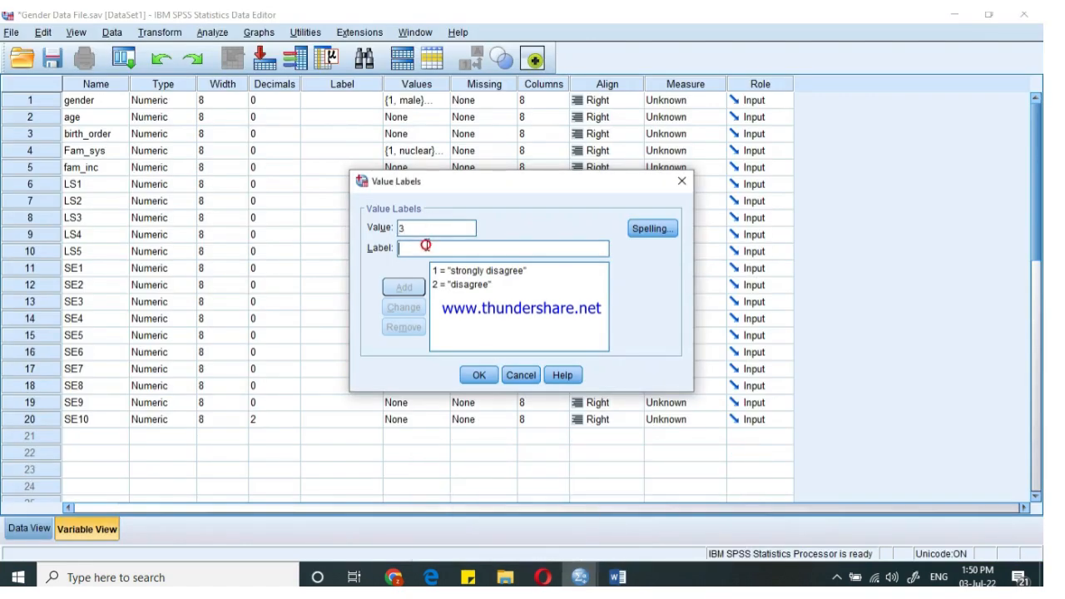
pyautogui.rightClick(425, 249)
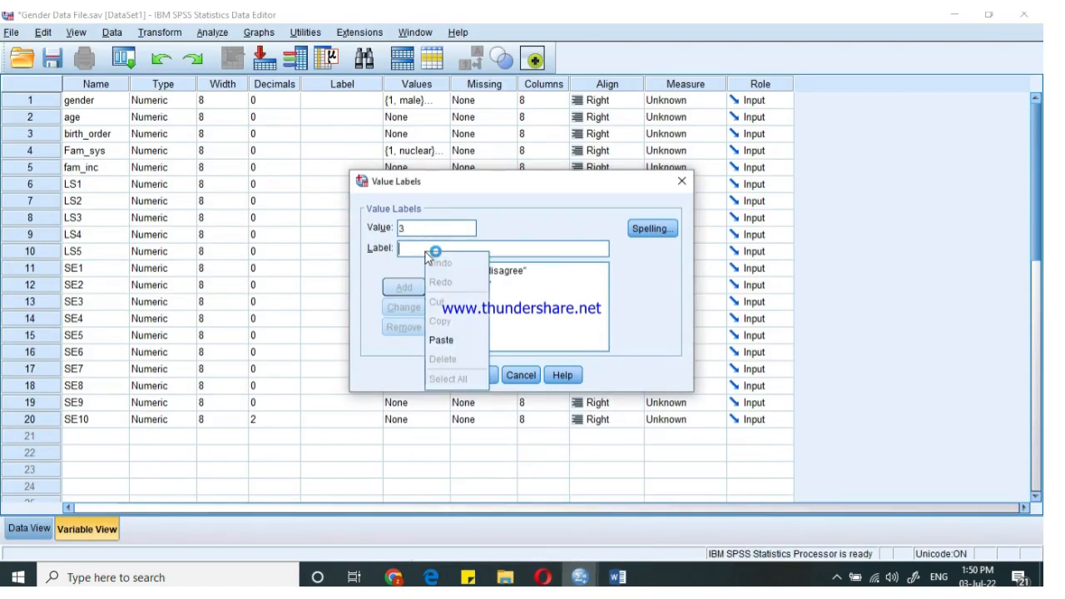
pyautogui.click(439, 339)
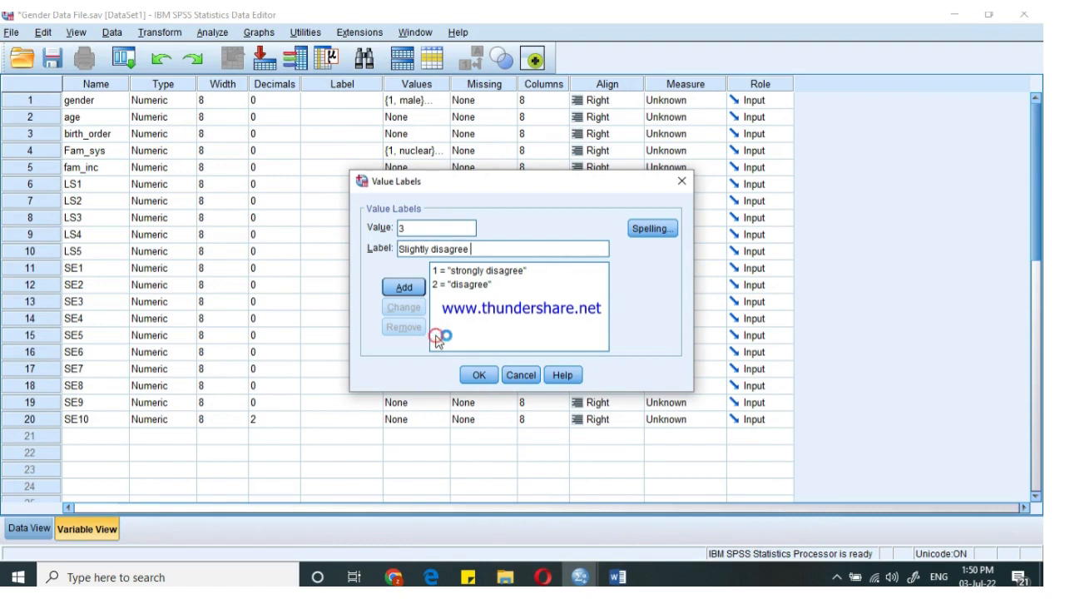
pyautogui.click(403, 287)
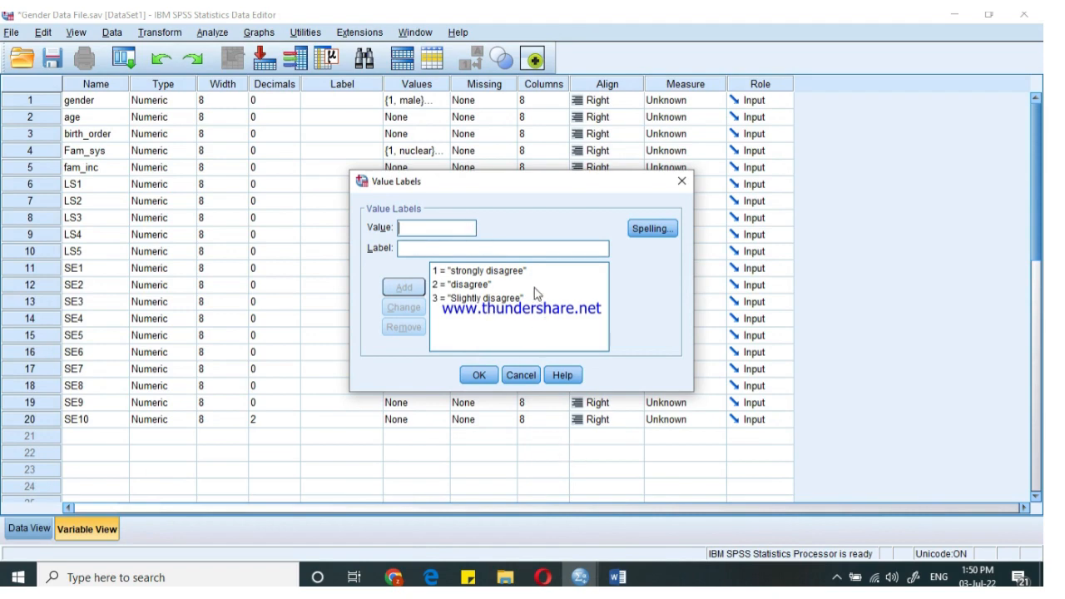
# - Copy "Neither agree nor disagree" from the Word questionnaire and add it in SPSS as the LS1 label for value 4
pyautogui.click(624, 580)
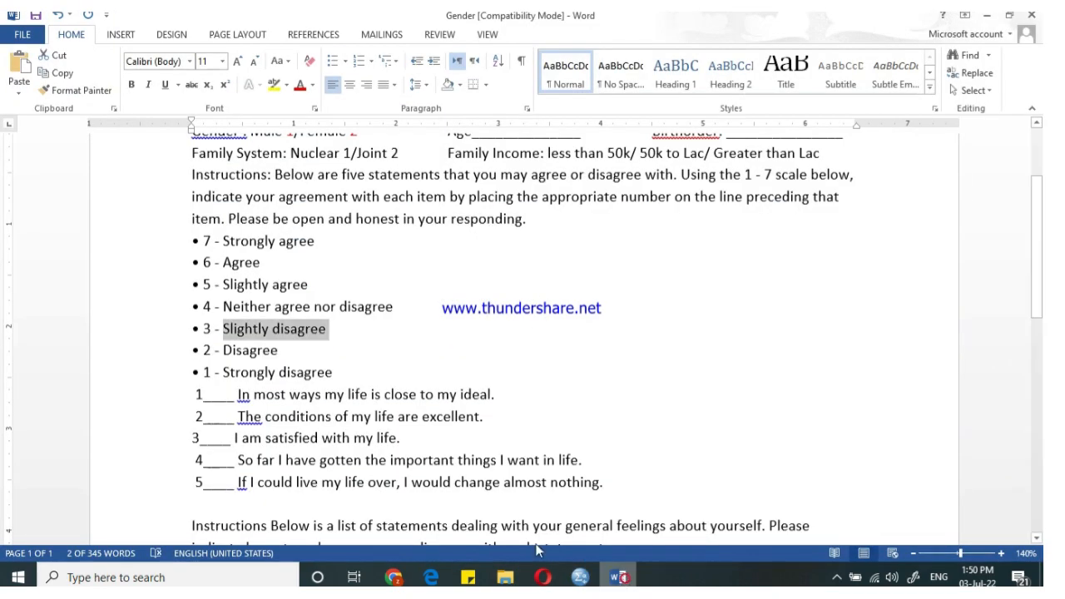
pyautogui.moveTo(398, 307); pyautogui.dragTo(225, 307)
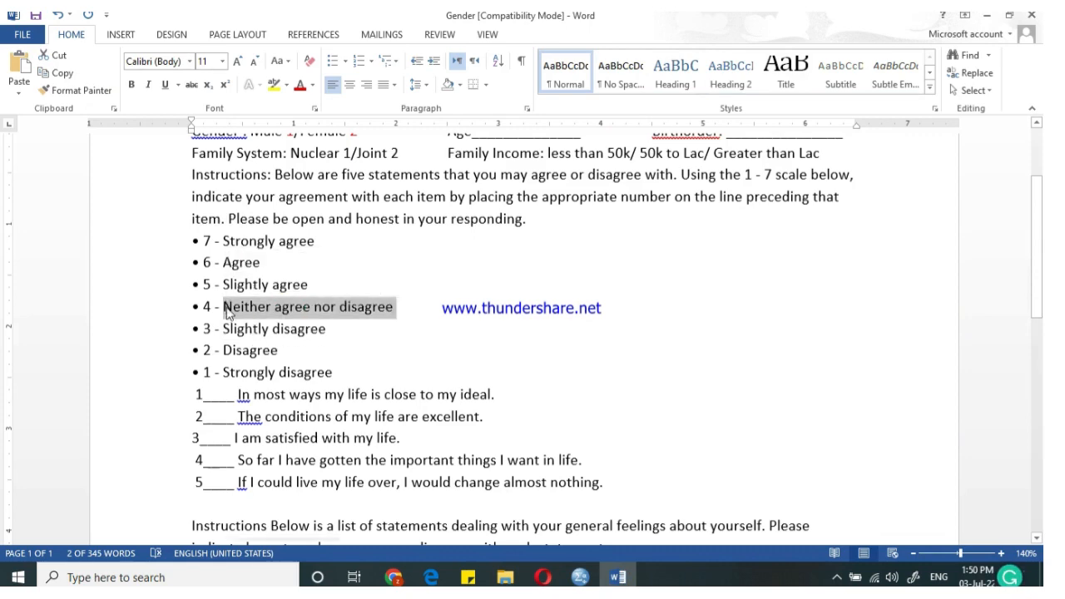
pyautogui.rightClick(227, 308)
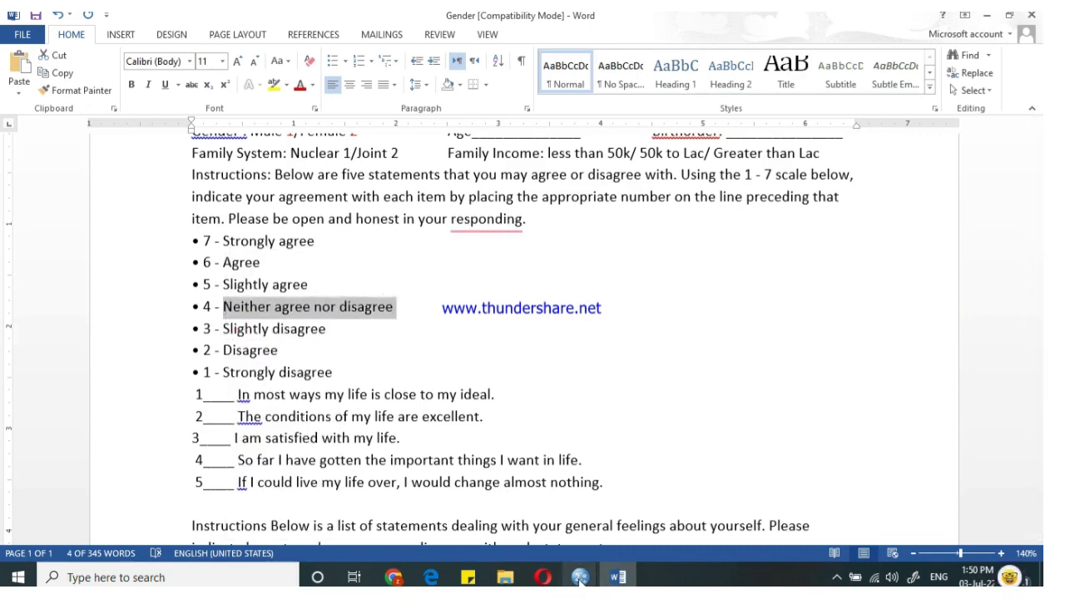
pyautogui.moveTo(580, 577)
pyautogui.click(658, 508)
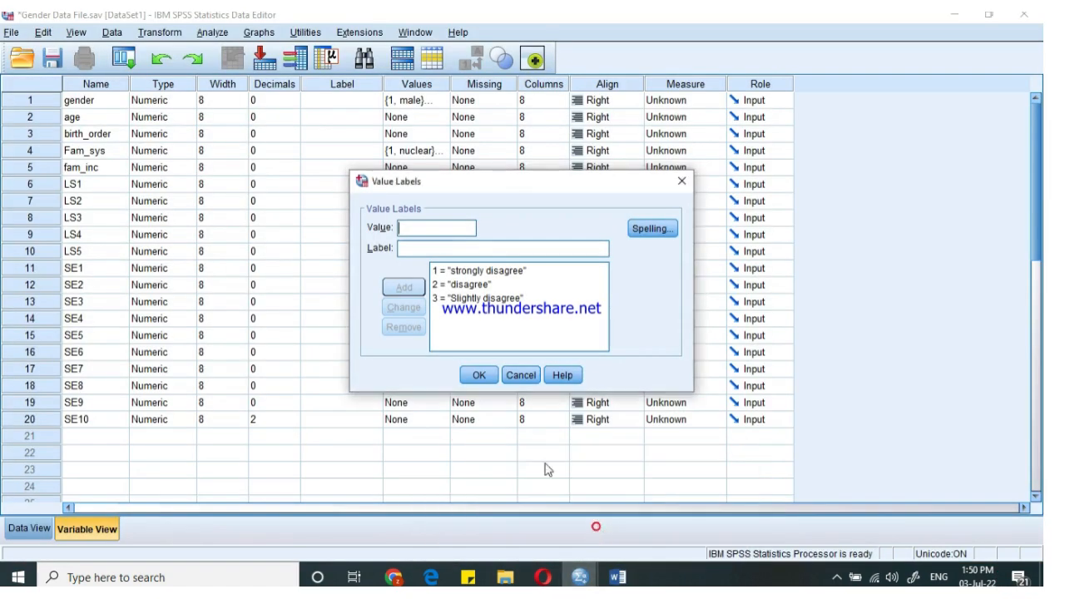
pyautogui.rightClick(446, 248)
pyautogui.click(458, 338)
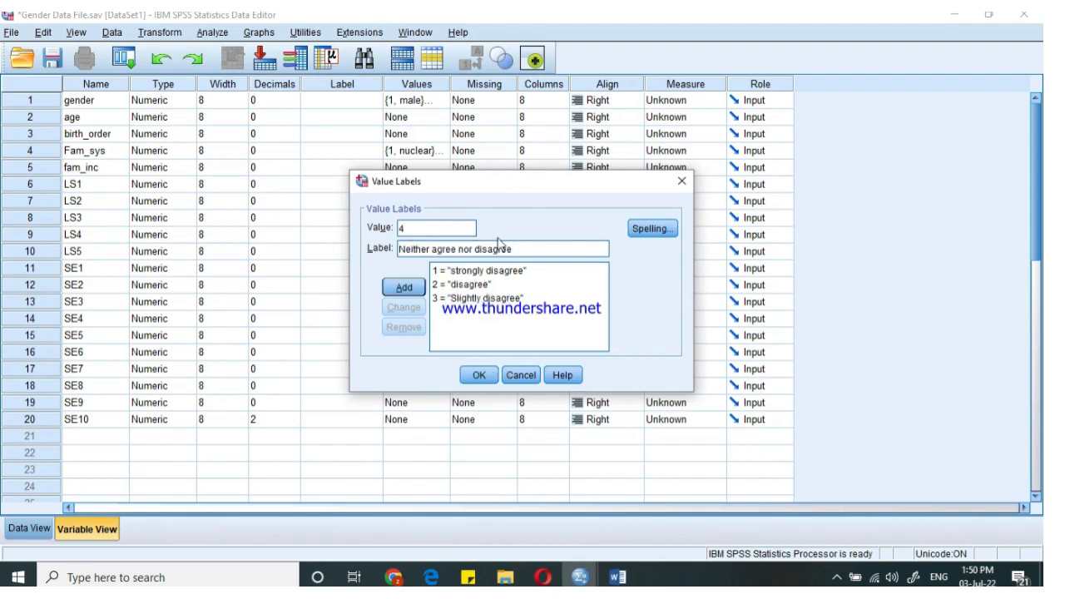
pyautogui.click(416, 288)
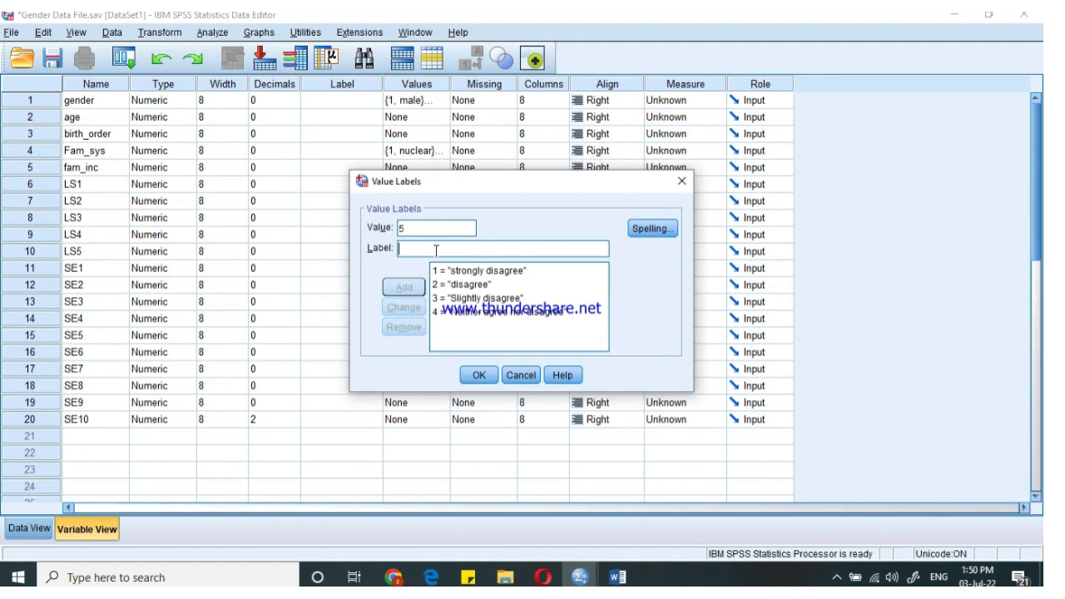
# - Add the value label 5 = Slightly agree for LS1
pyautogui.write('slightly agree')
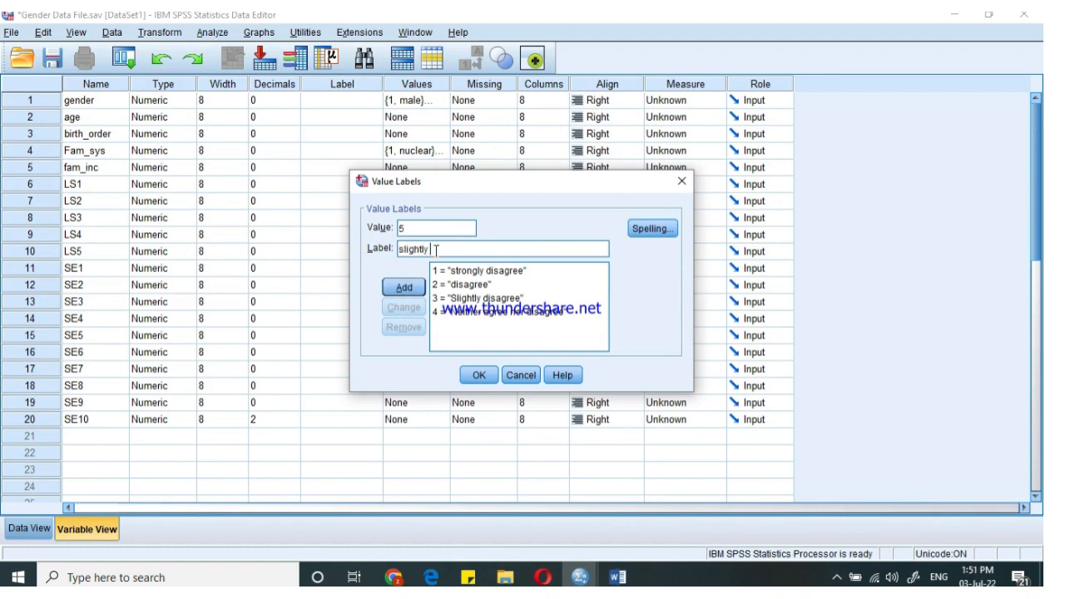
pyautogui.click(403, 287)
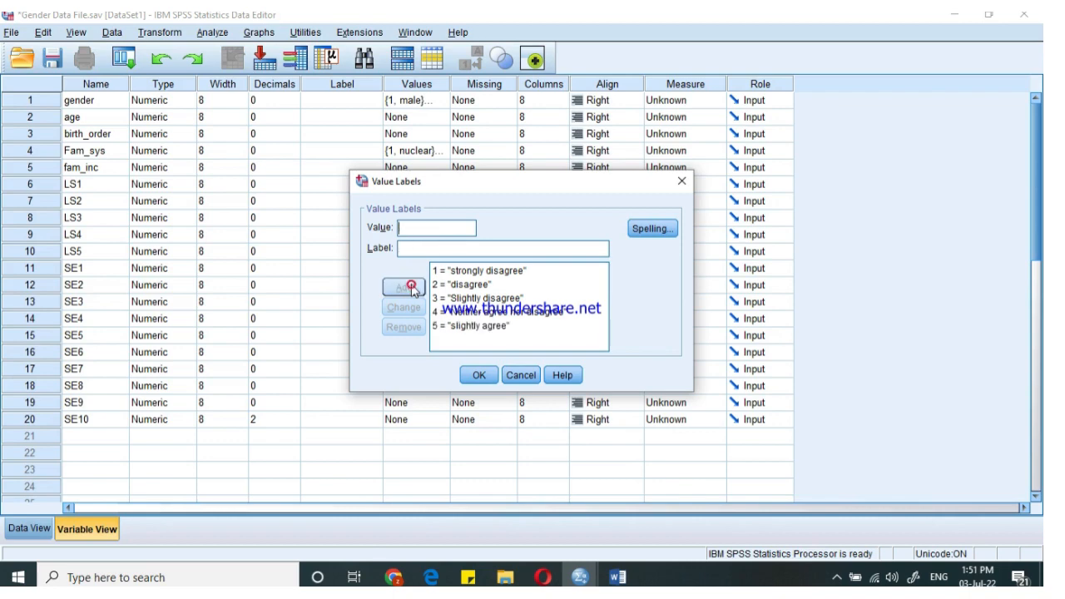
pyautogui.click(523, 325)
pyautogui.rightClick(449, 247)
pyautogui.click(474, 339)
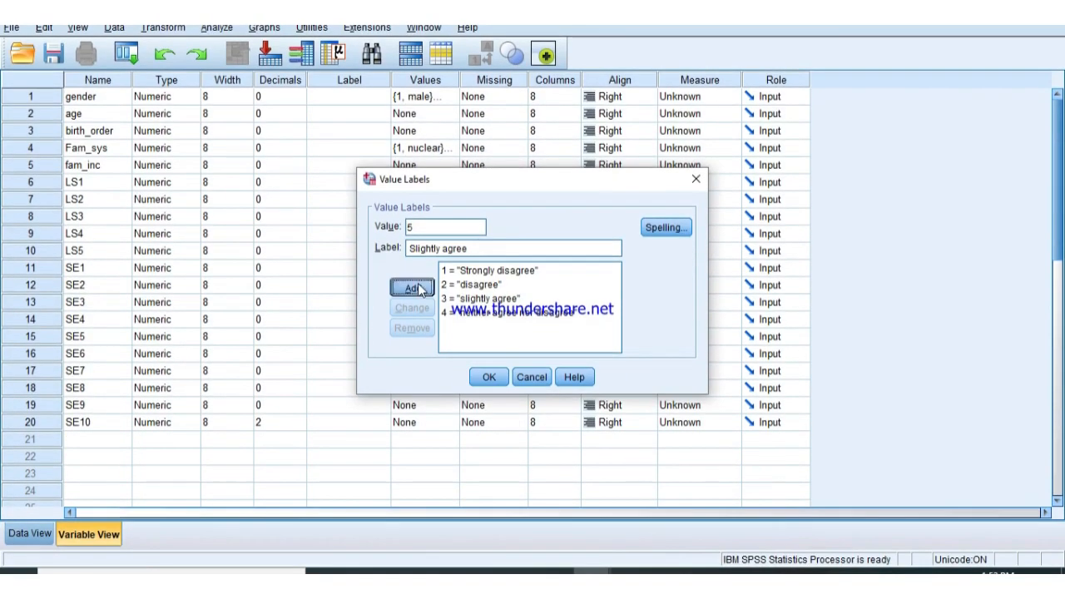
pyautogui.click(412, 290)
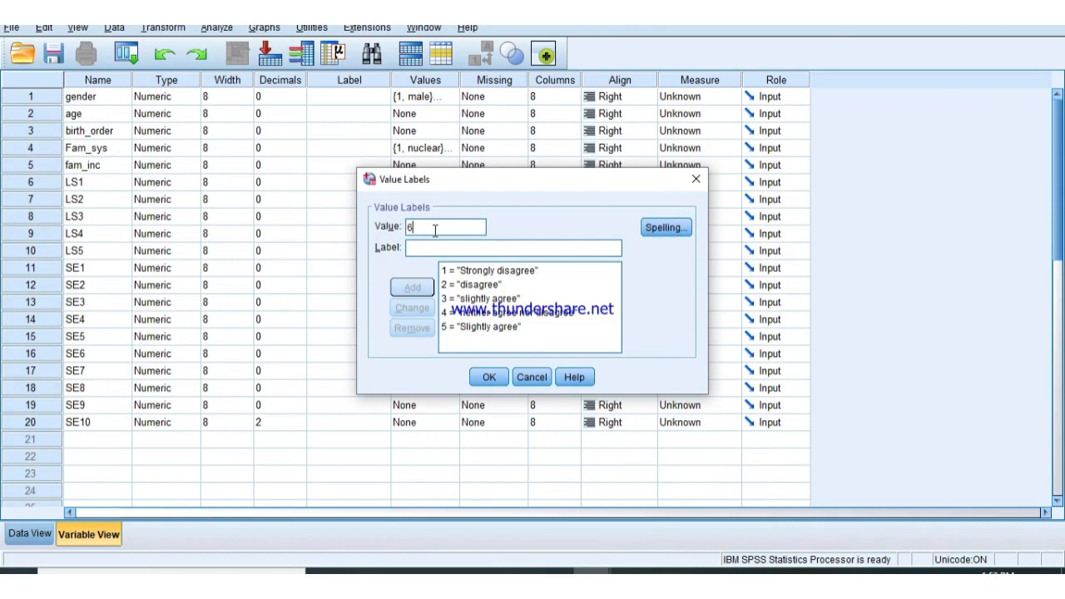
# - Copy "Agree" from the Word questionnaire and add it in SPSS as the LS1 label for value 6
pyautogui.click(436, 251)
pyautogui.click(630, 573)
pyautogui.rightClick(383, 189)
pyautogui.moveTo(290, 264); pyautogui.dragTo(231, 263)
pyautogui.rightClick(230, 265)
pyautogui.click(239, 297)
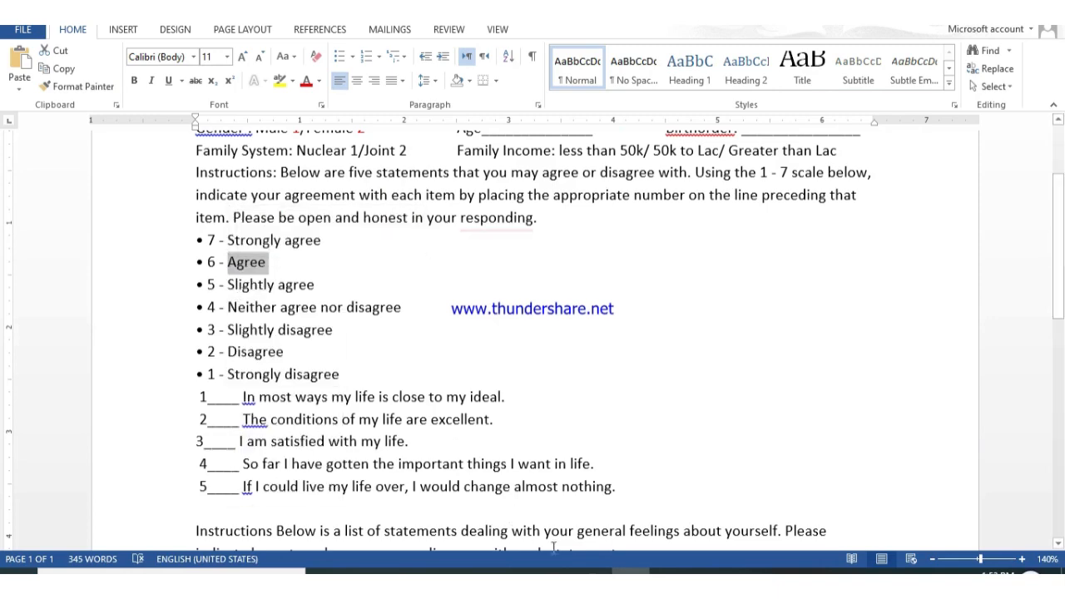
pyautogui.moveTo(564, 542)
pyautogui.click(676, 512)
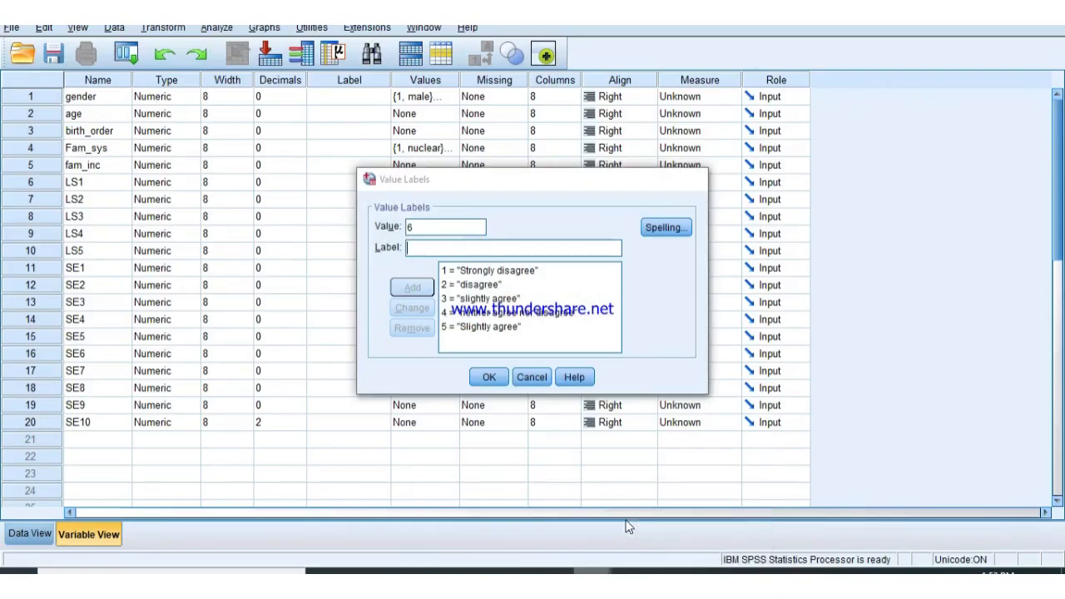
pyautogui.rightClick(460, 248)
pyautogui.click(476, 336)
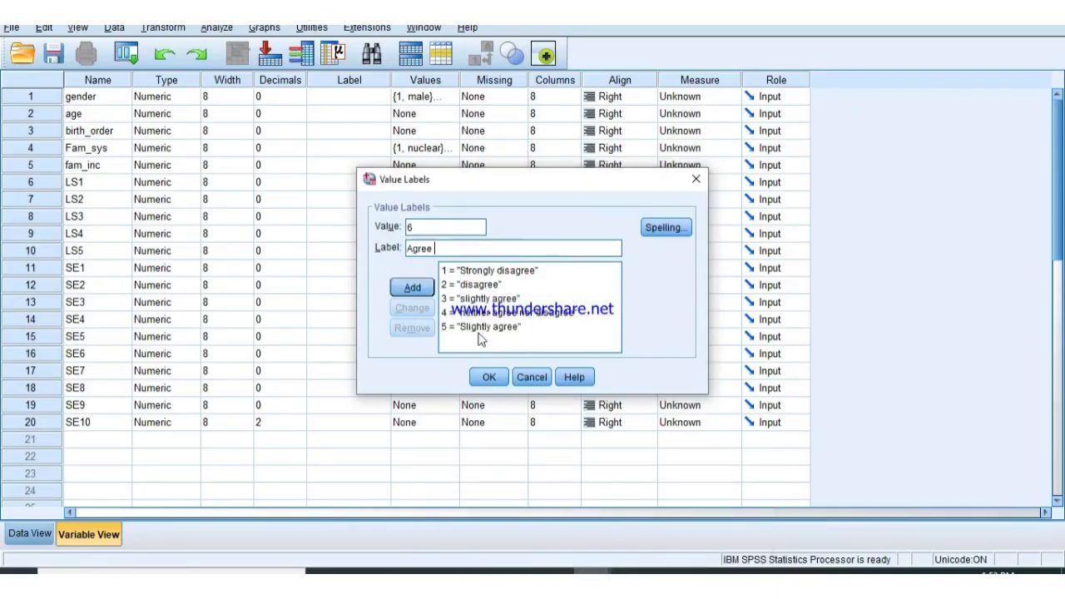
pyautogui.click(418, 286)
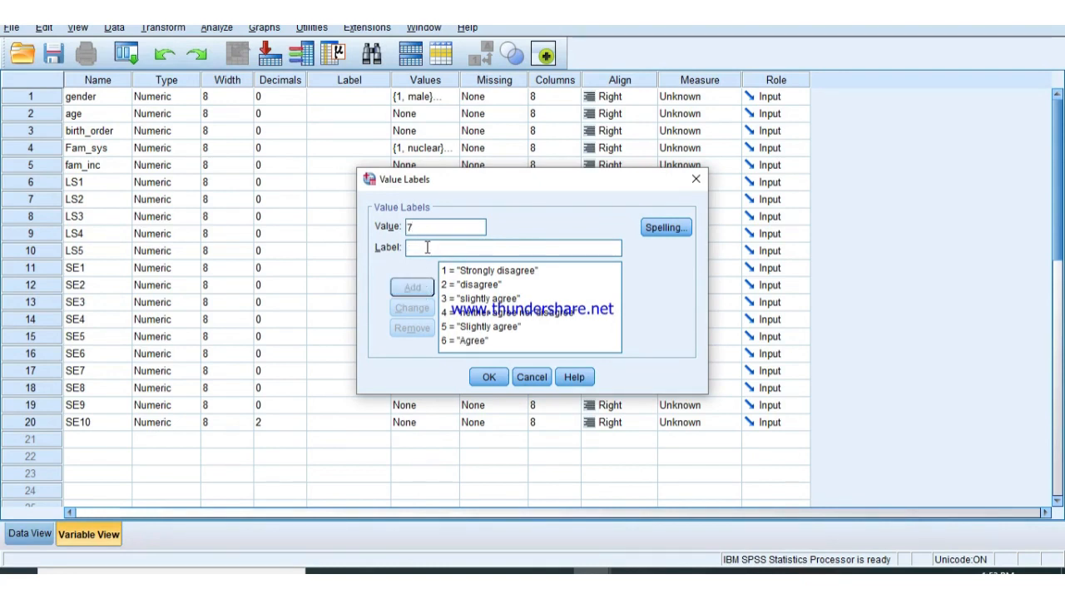
# - Add the value label 7 = strongly agree for LS1 and apply the labels
pyautogui.write('strongly agree')
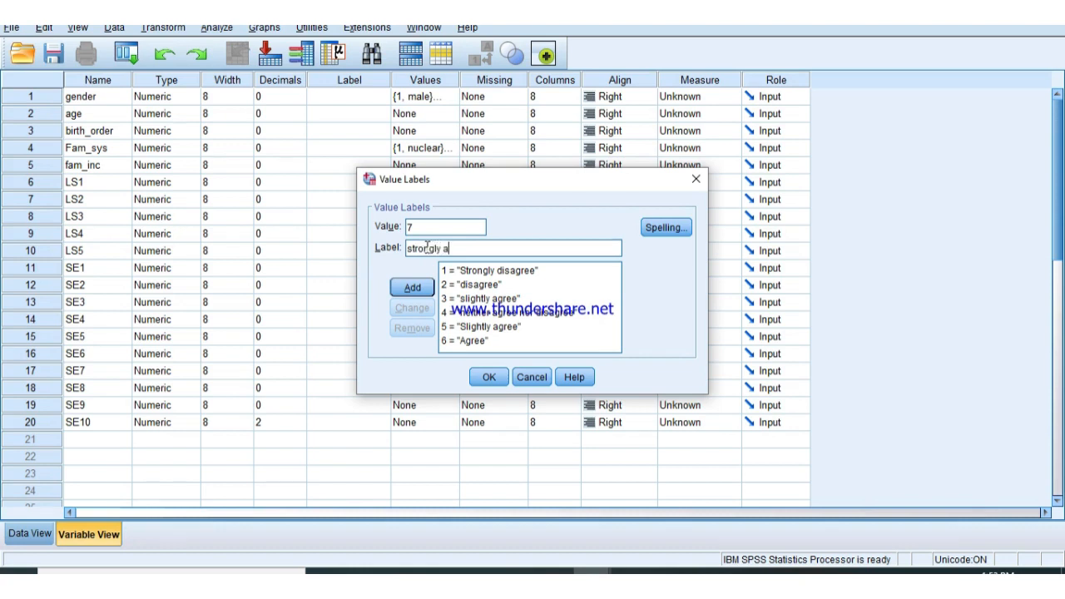
pyautogui.click(412, 288)
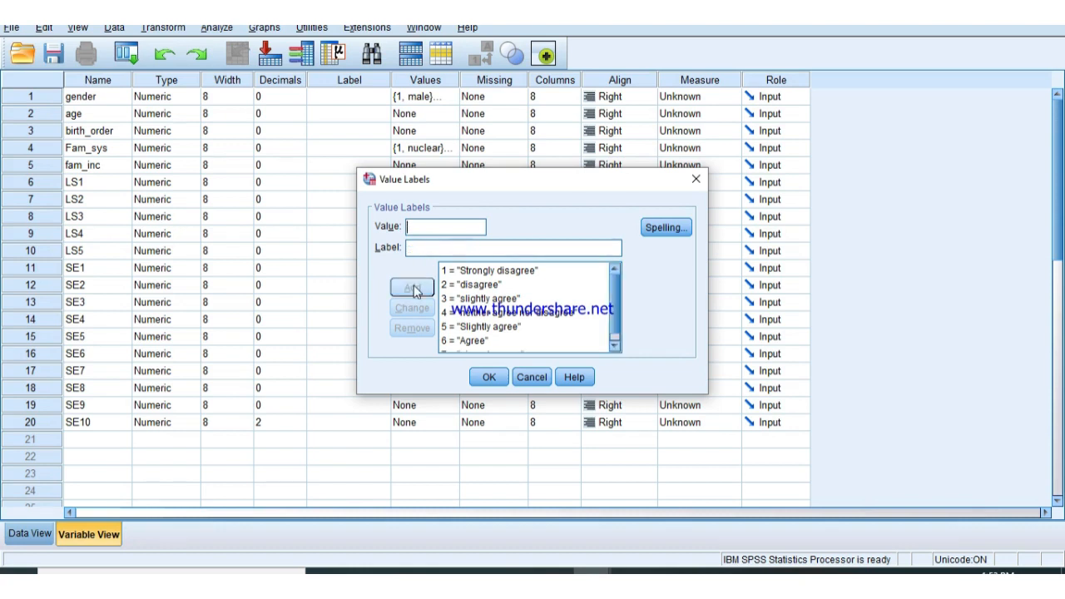
pyautogui.click(487, 378)
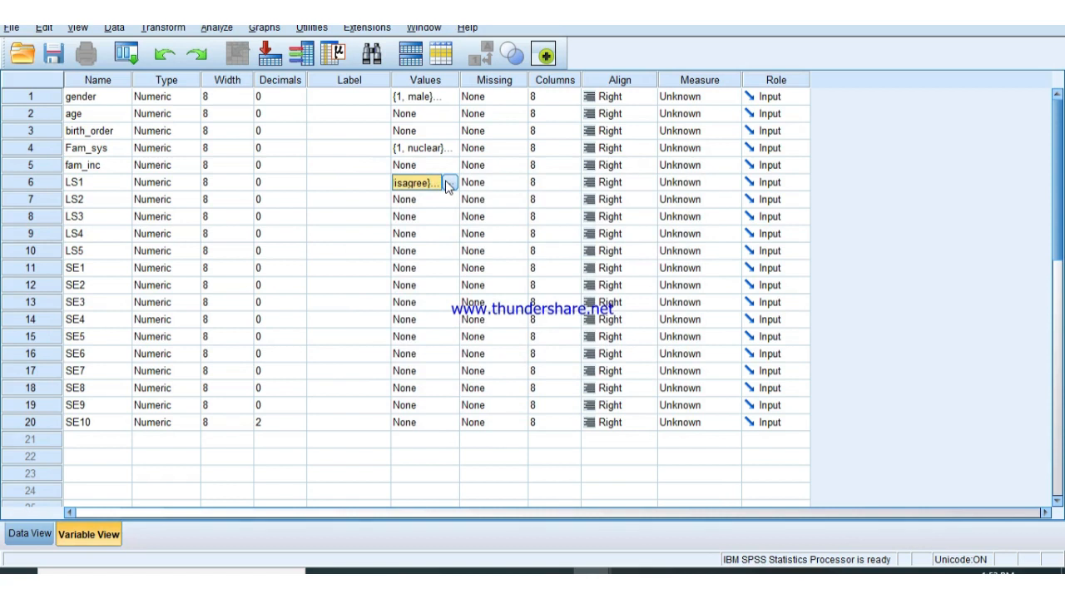
# - Copy the LS1 value labels and paste them to LS2 through LS5
pyautogui.rightClick(433, 183)
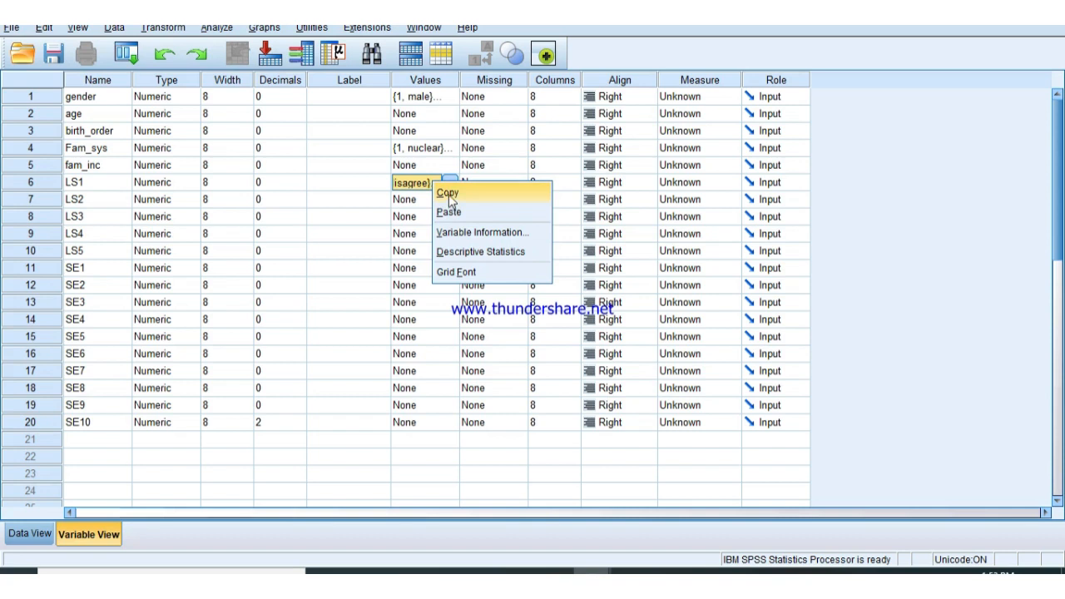
pyautogui.click(449, 194)
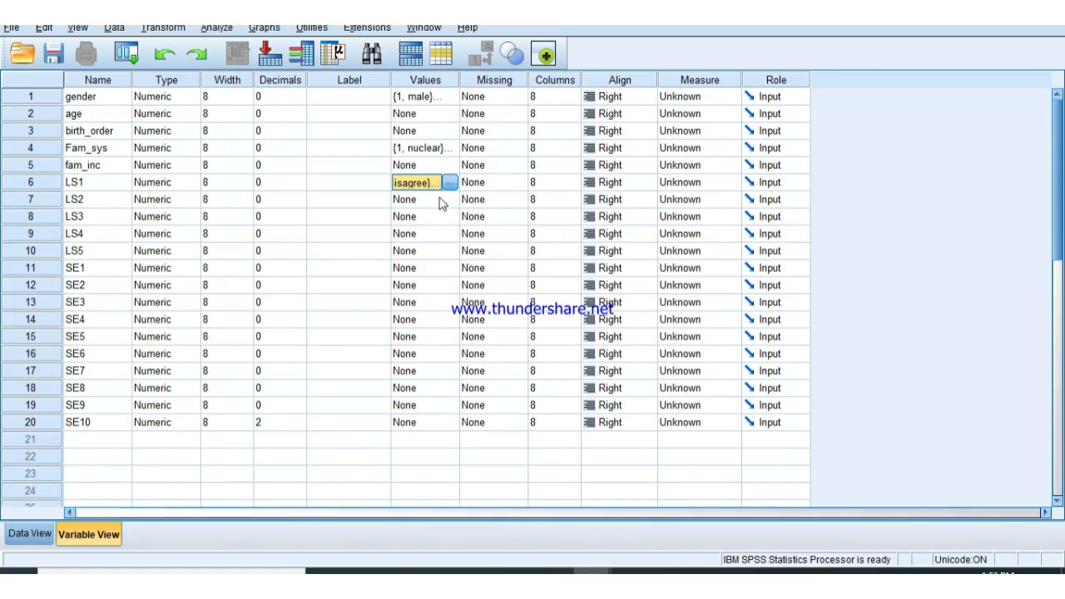
pyautogui.moveTo(439, 200); pyautogui.dragTo(440, 252)
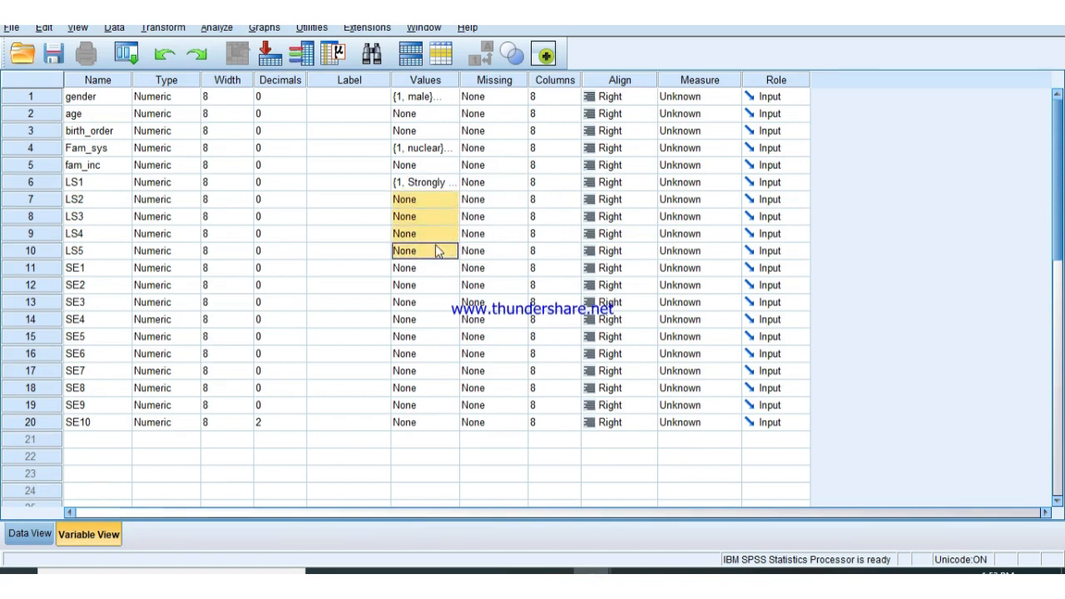
pyautogui.rightClick(437, 251)
pyautogui.click(450, 276)
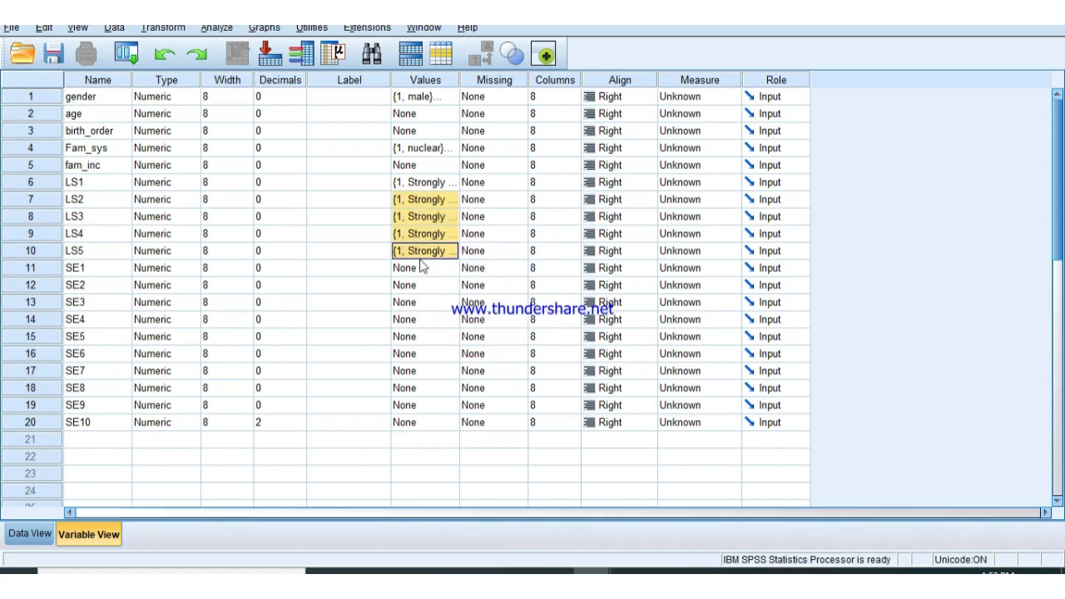
# - Check the value label lists of LS1, LS2 and LS5 for the full seven-point scale
pyautogui.click(426, 181)
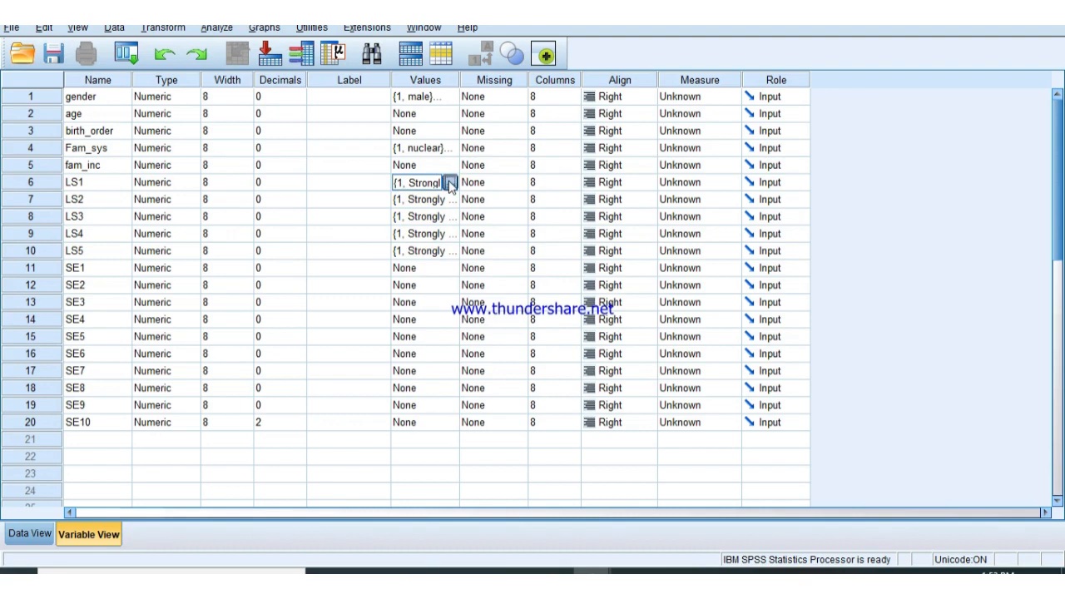
pyautogui.click(449, 183)
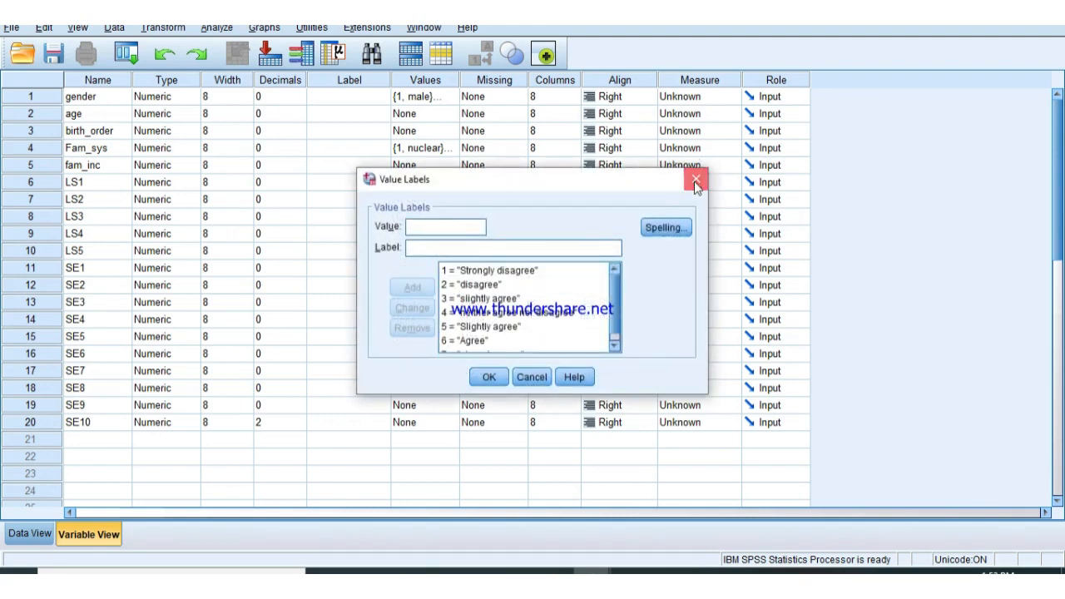
pyautogui.click(696, 181)
pyautogui.click(424, 200)
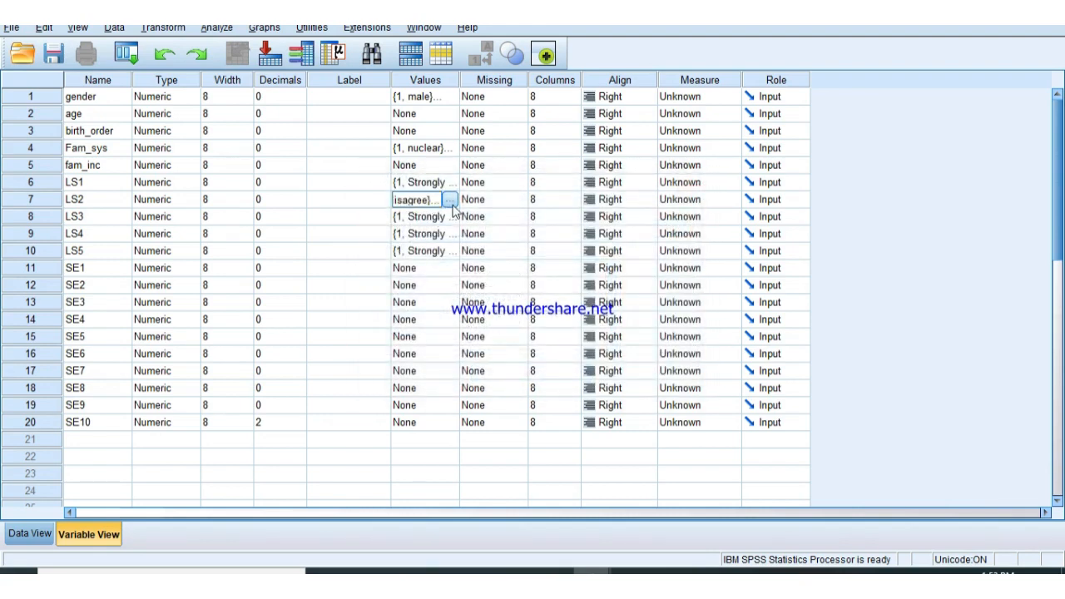
pyautogui.click(449, 200)
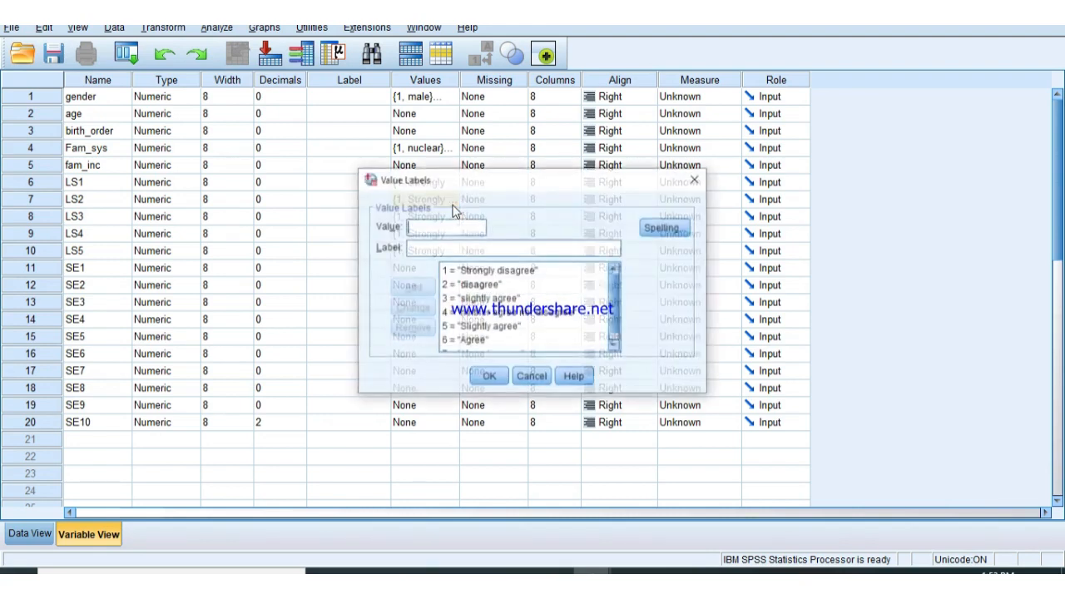
pyautogui.click(696, 180)
pyautogui.click(427, 255)
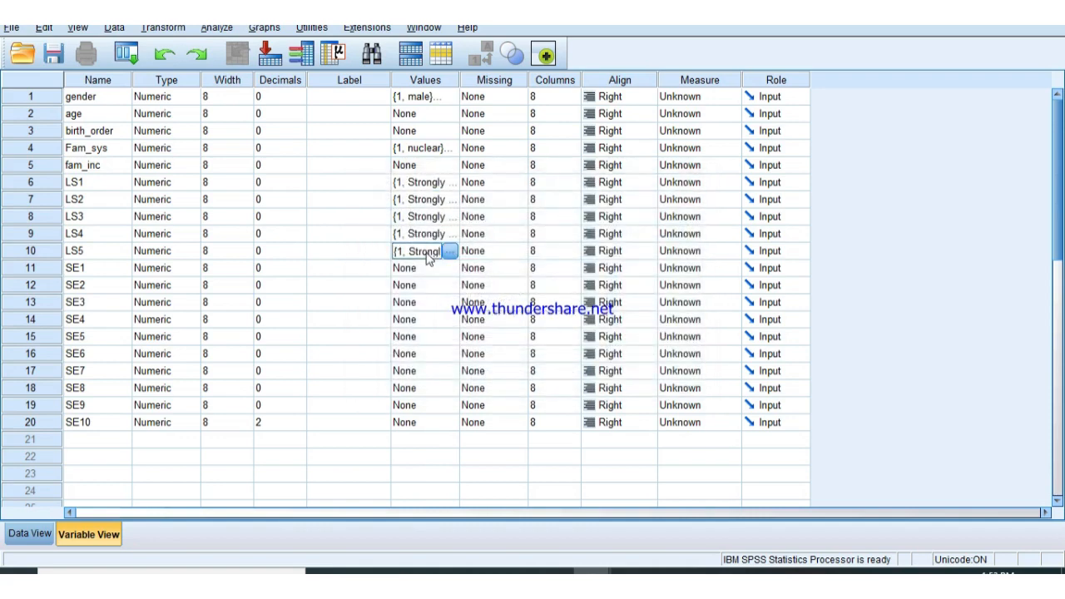
pyautogui.click(449, 252)
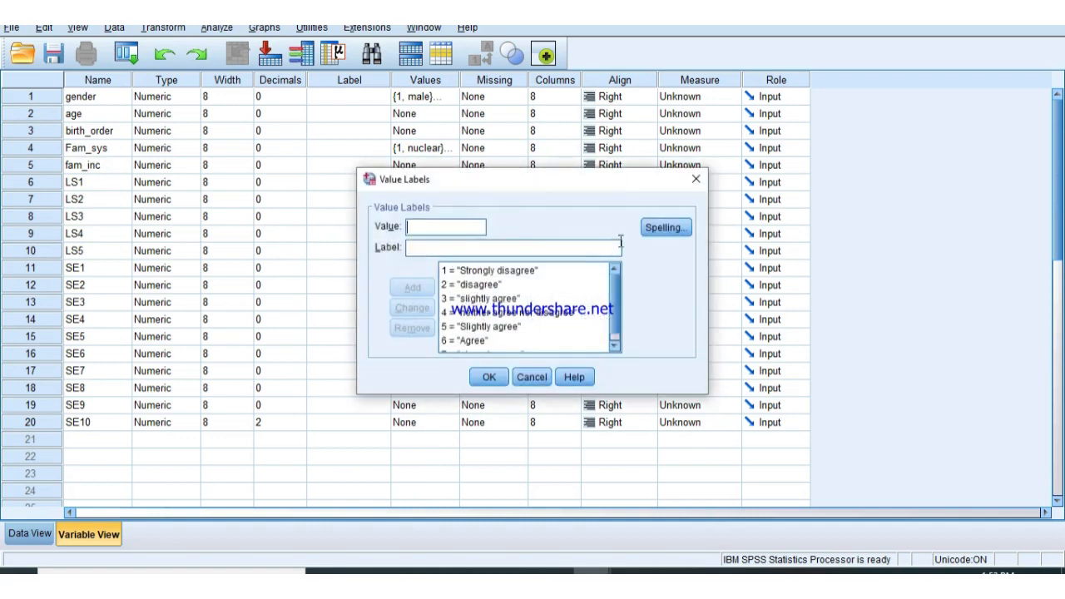
pyautogui.scroll(-1, 615, 304)
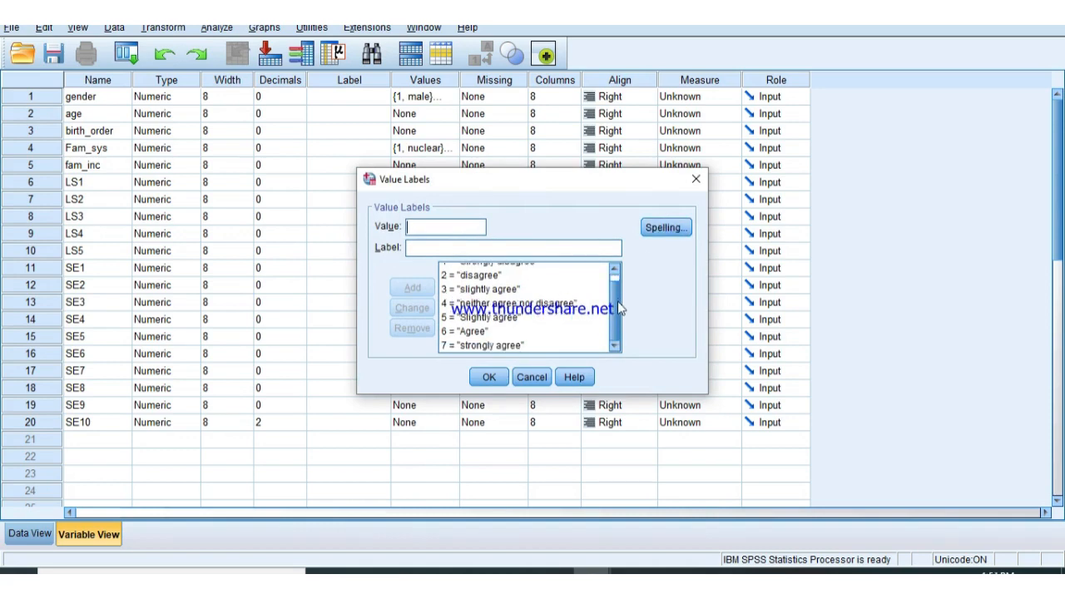
pyautogui.click(696, 180)
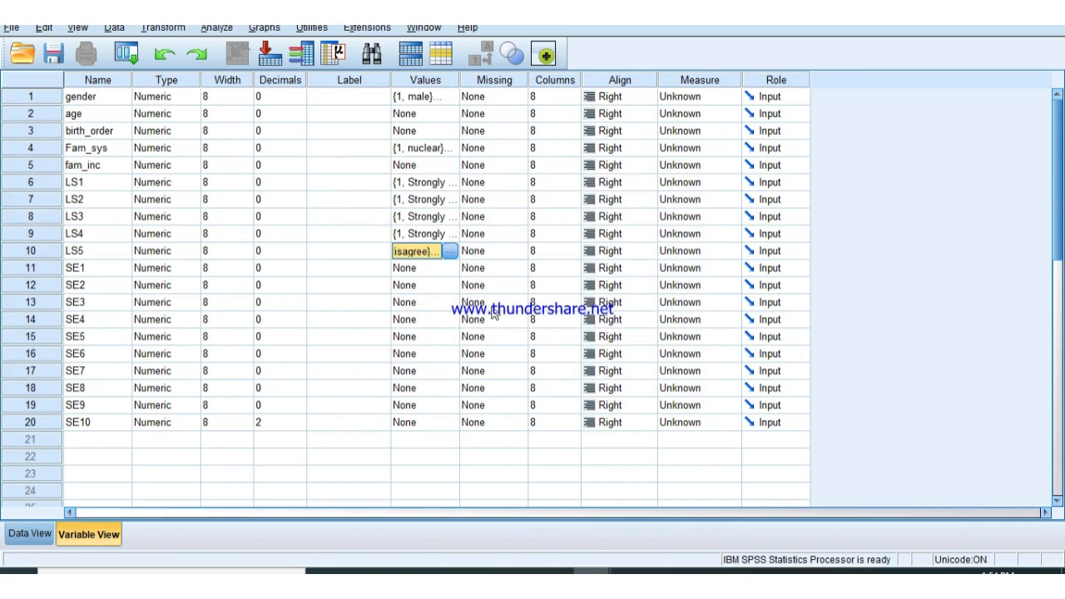
# - Switch to the Word questionnaire and examine the response options of the statements about general feelings about yourself
pyautogui.hotkey('alt', 'Tab')
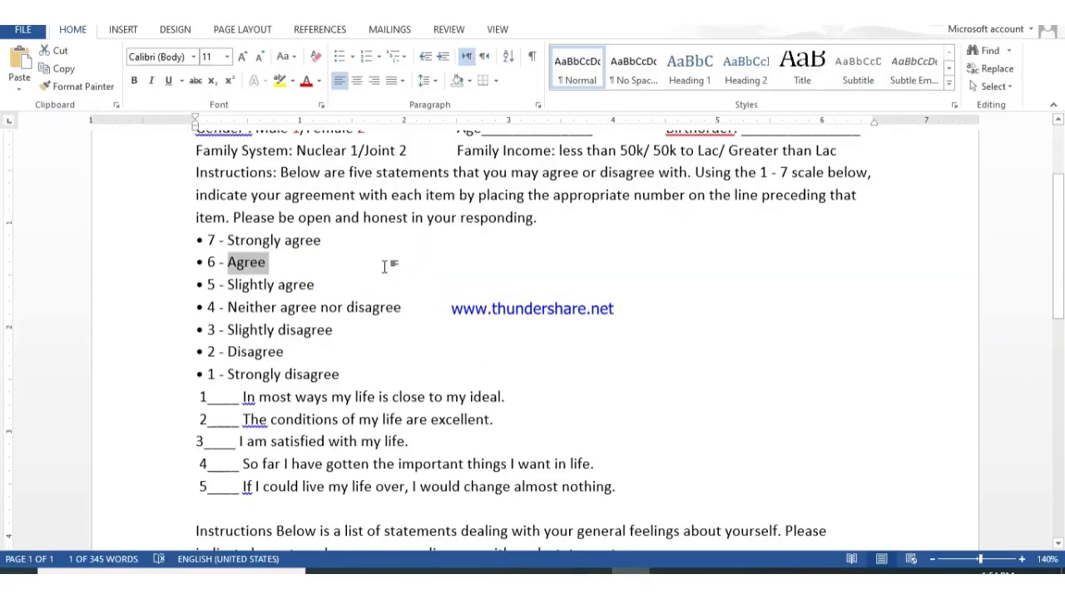
pyautogui.click(400, 319)
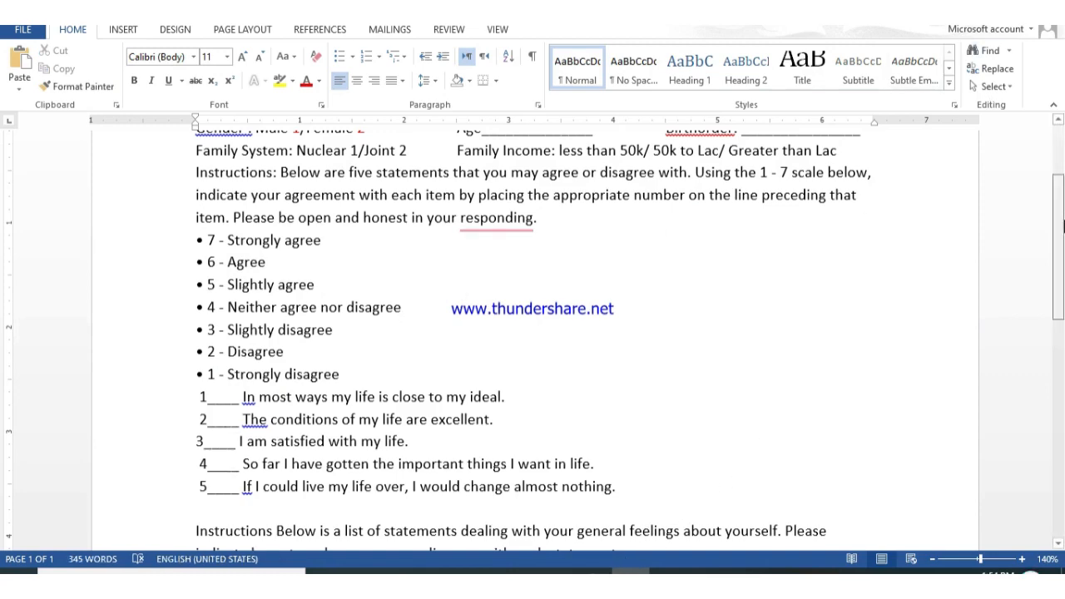
pyautogui.moveTo(1062, 221); pyautogui.dragTo(1063, 331)
pyautogui.moveTo(590, 571)
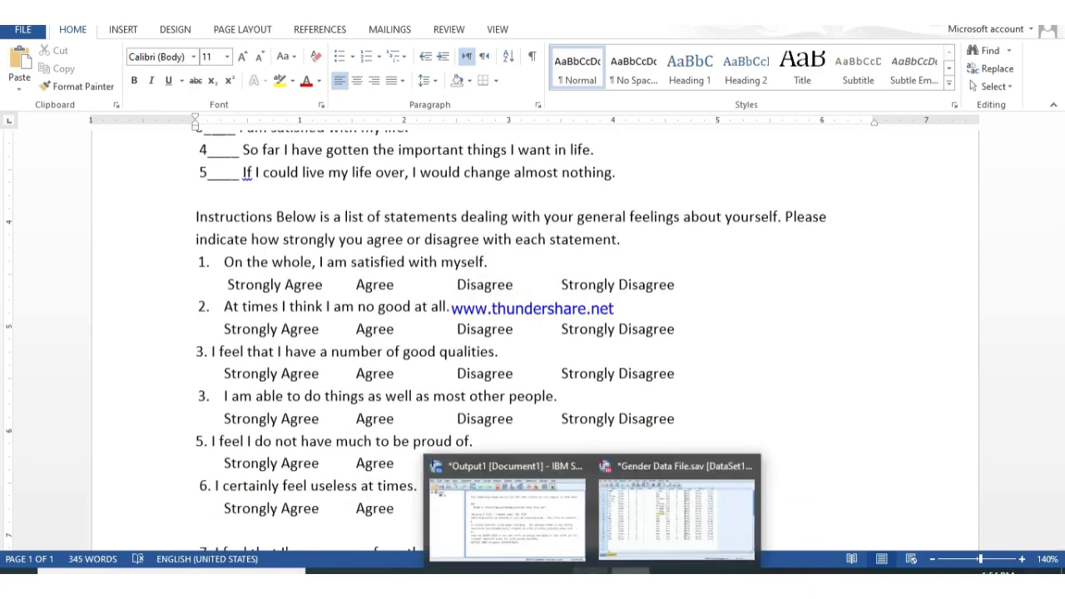
pyautogui.click(652, 525)
pyautogui.click(321, 390)
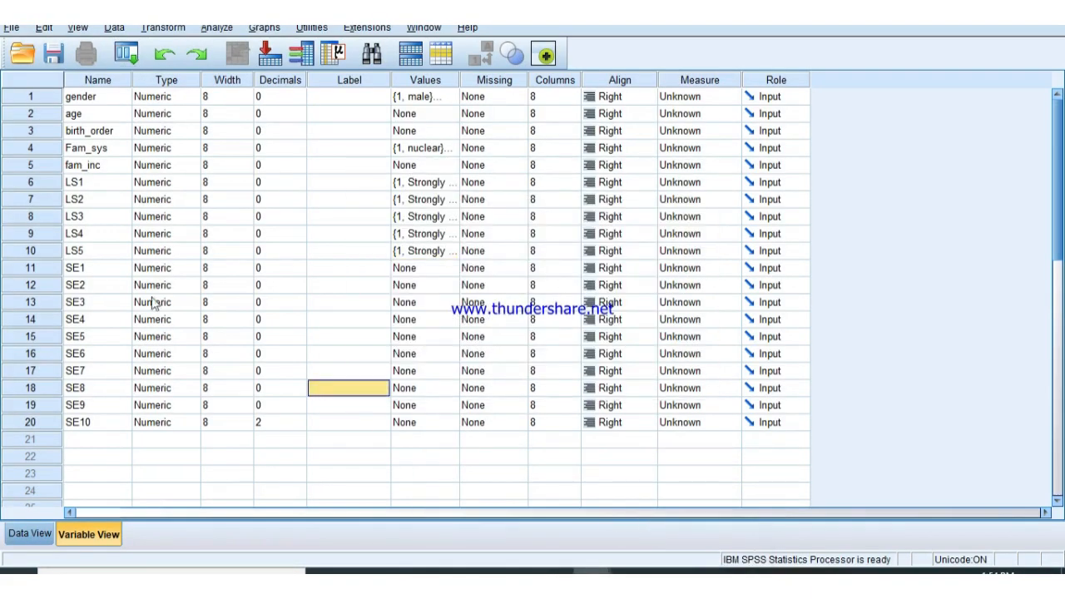
pyautogui.moveTo(405, 268); pyautogui.dragTo(408, 431)
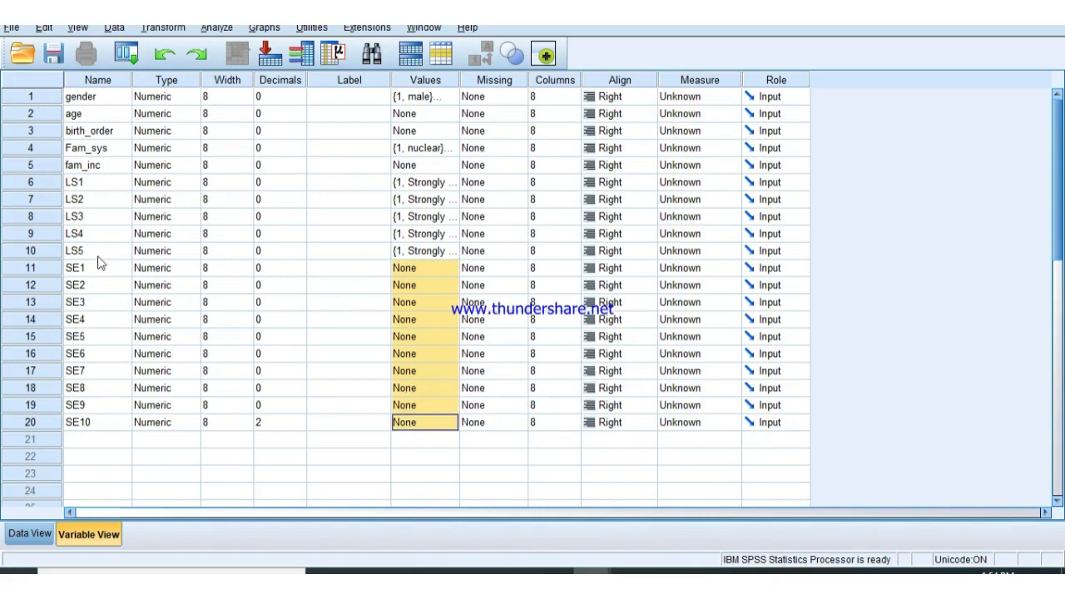
pyautogui.click(447, 371)
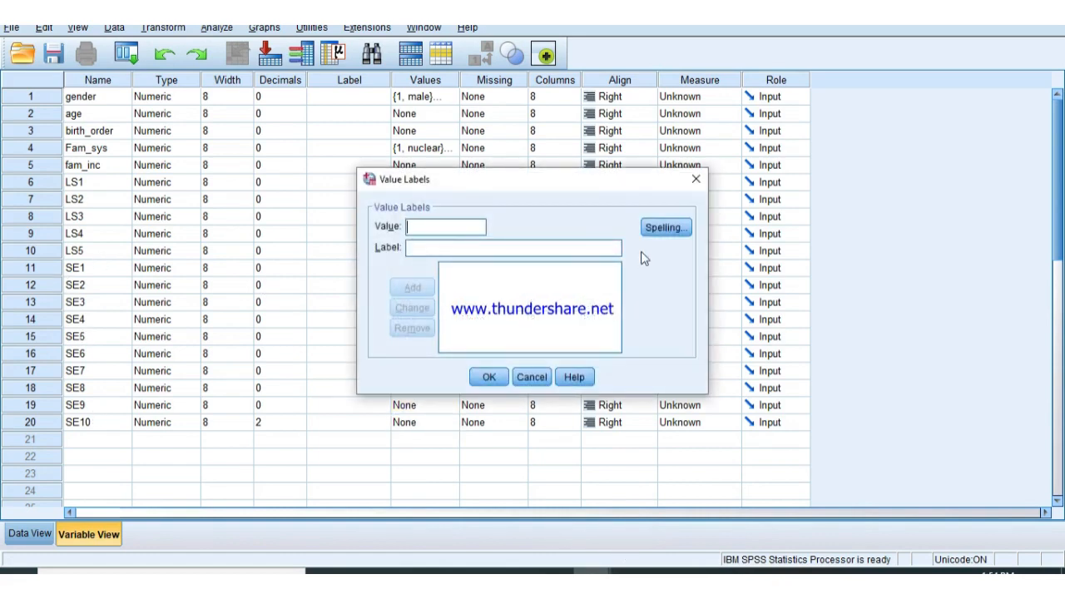
pyautogui.click(704, 183)
# - Switch to the Word questionnaire and add codes after statement 1's options: Strongly Agree 4, Agree 3, Disagree 2, Strongly Disagree 1
pyautogui.click(632, 571)
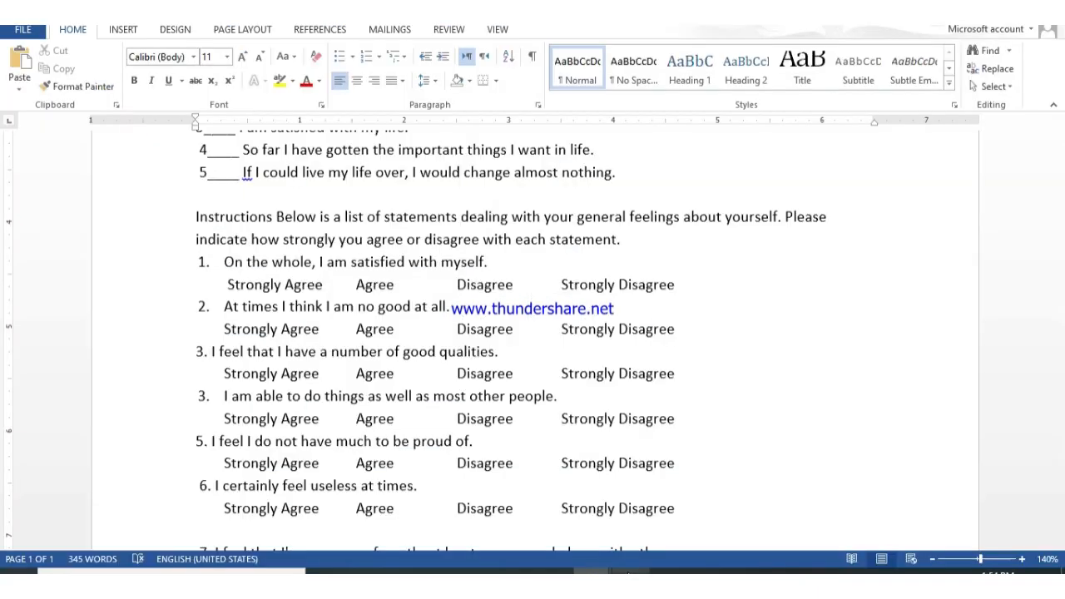
pyautogui.click(332, 287)
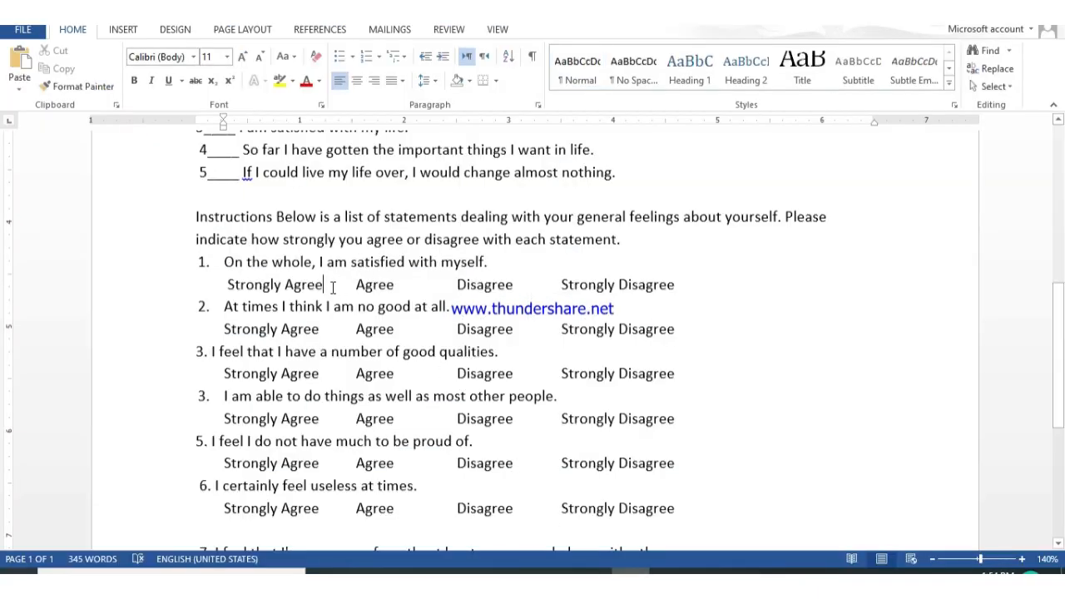
pyautogui.write('4 ')
pyautogui.write('3')
pyautogui.write('2')
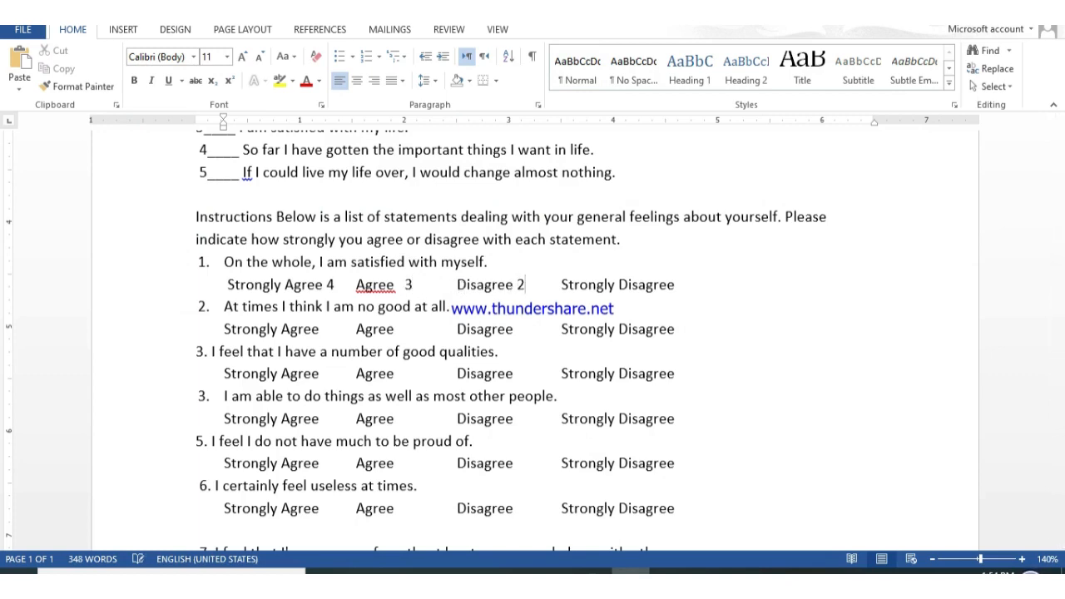
pyautogui.write('1')
pyautogui.moveTo(718, 285); pyautogui.dragTo(678, 284)
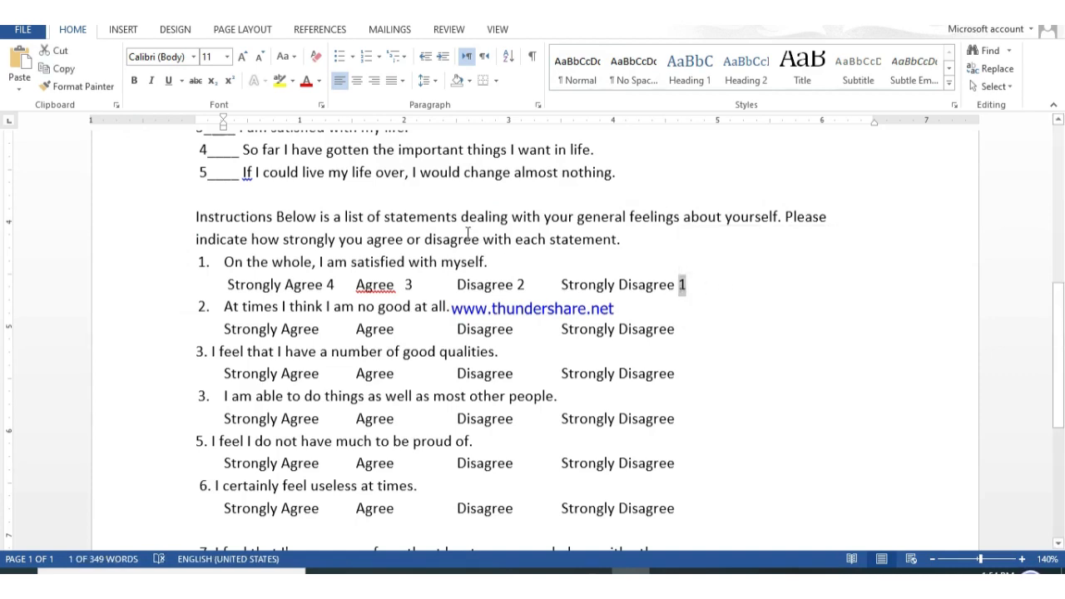